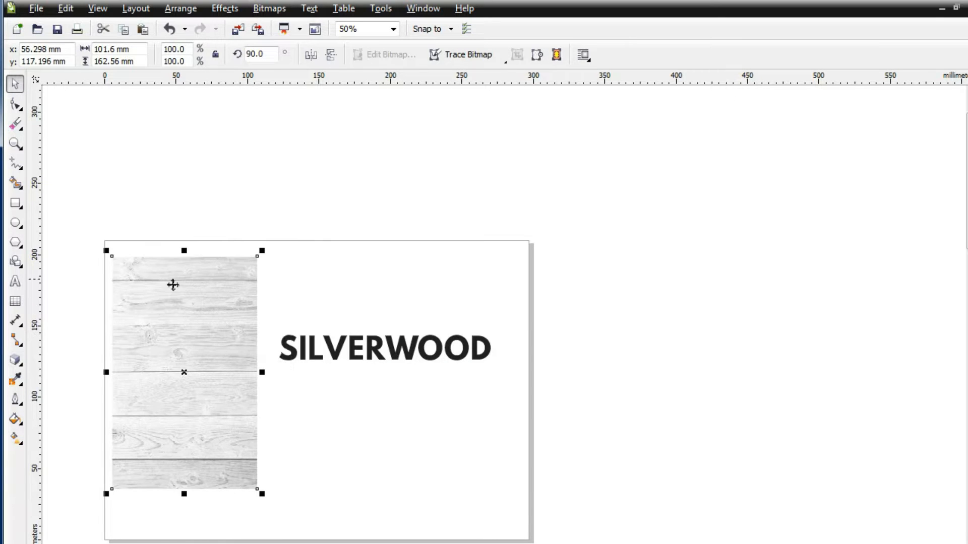
Step: Switch to Photoshop, where pexels-photo-235994.jpeg is open, and reposition its window with the whole canvas in view
click(154, 543)
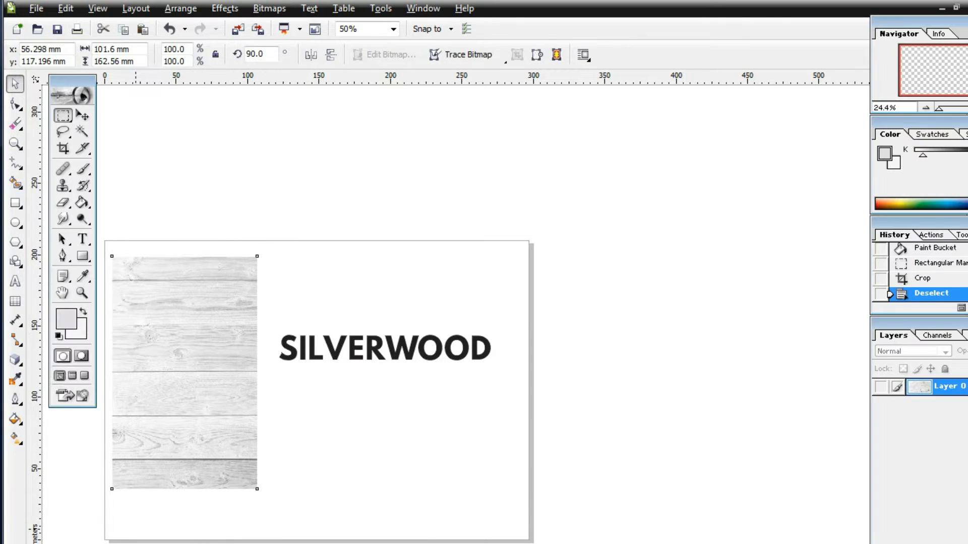
drag(352, 29, 453, 77)
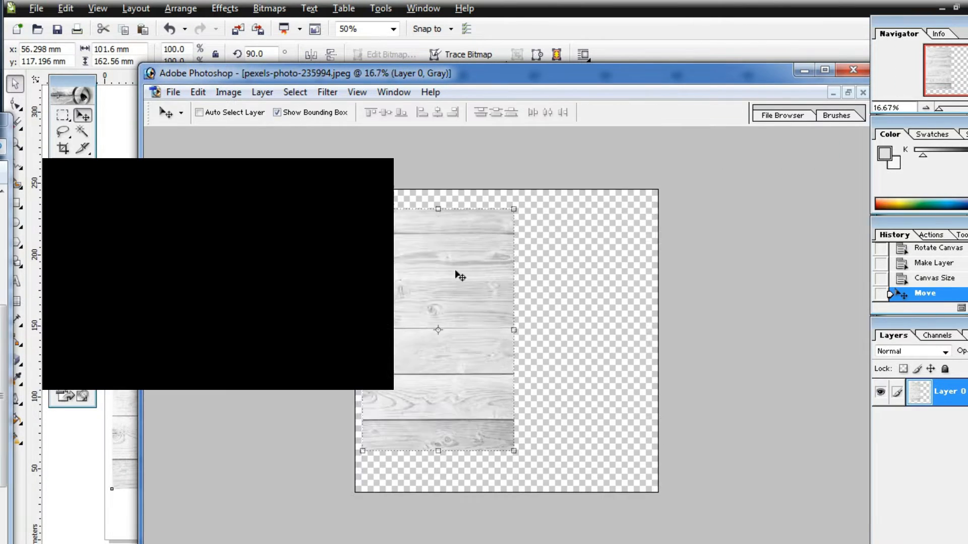
key(ctrl+minus)
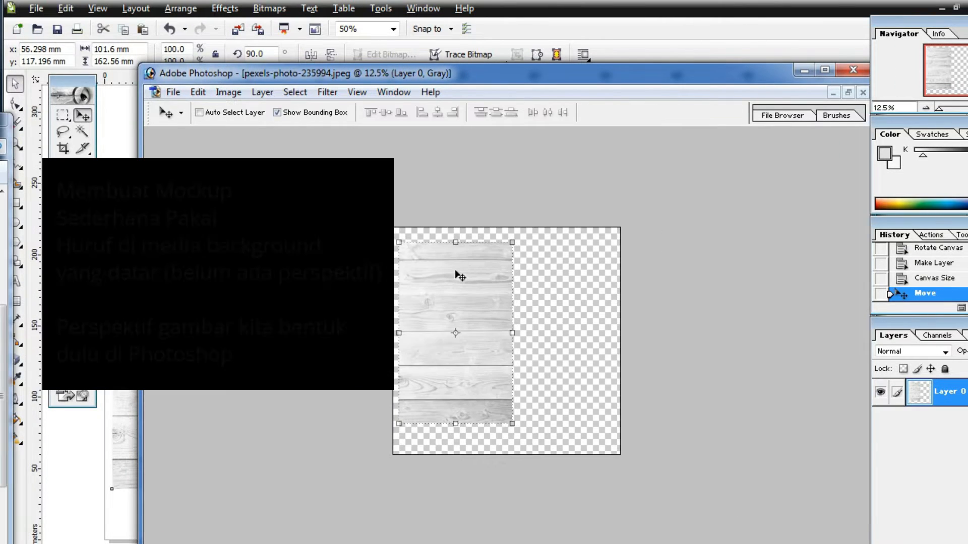
Step: Widen the canvas to the right of the wood photo and move the wood layer to the canvas's left edge
click(228, 92)
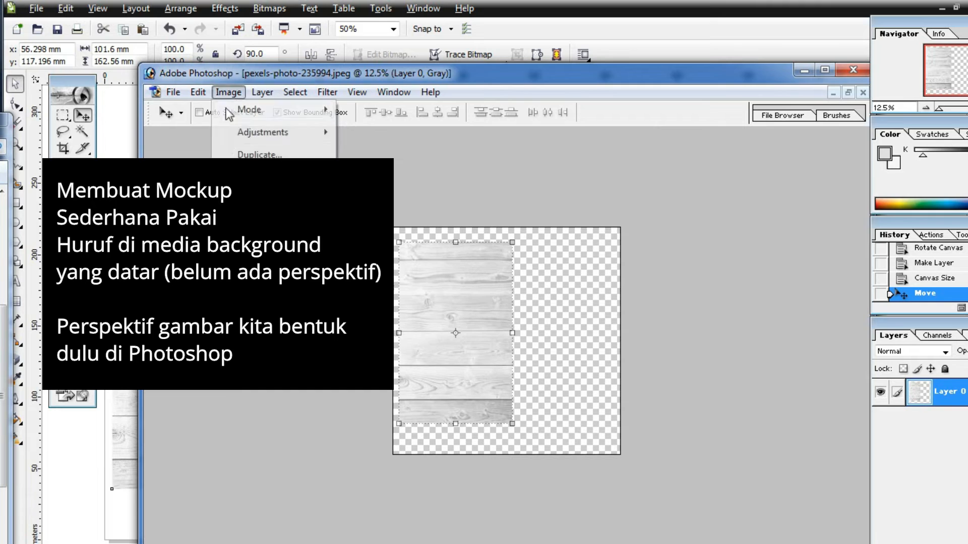
click(237, 177)
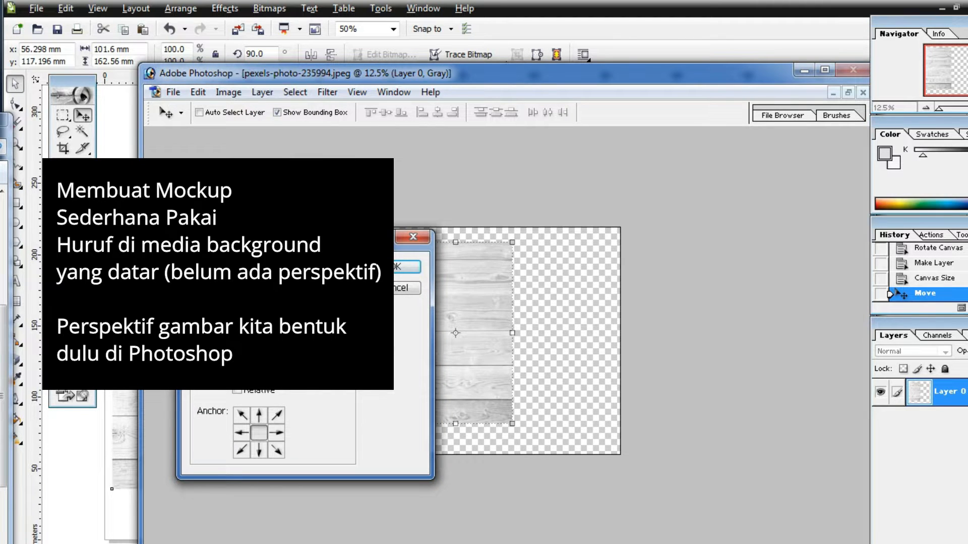
click(241, 433)
click(391, 267)
drag(426, 331, 373, 333)
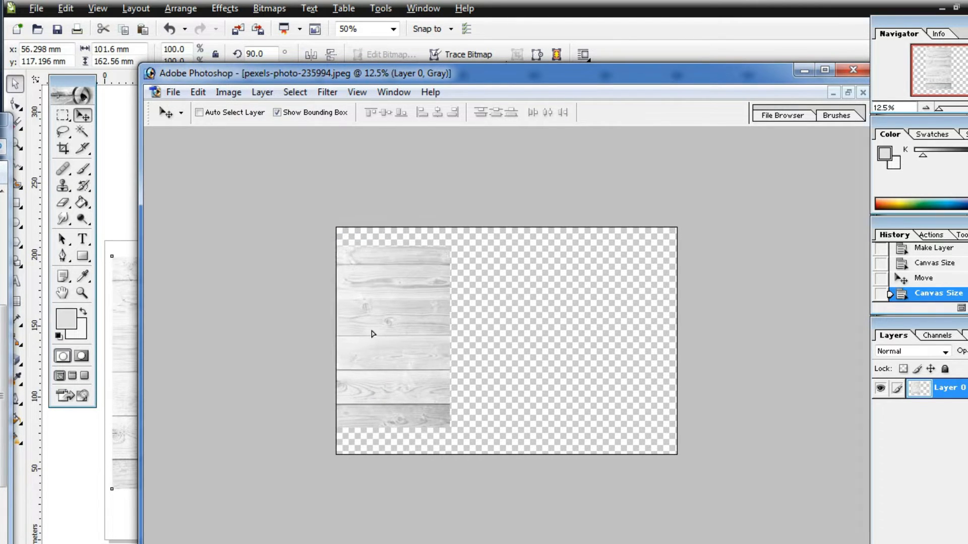
Step: Distort the wood layer with Free Transform, stretching its right corners to the canvas's right edge so the planks converge
key(ctrl+t)
drag(451, 427, 674, 417)
drag(449, 248, 676, 252)
drag(674, 417, 679, 388)
drag(675, 252, 677, 249)
Step: Align the distorted wood layer with the canvas's top edge and fine-tune its upper-right corner with Free Transform
click(83, 115)
click(479, 327)
drag(479, 326, 482, 305)
scroll(560, 273, up, 6)
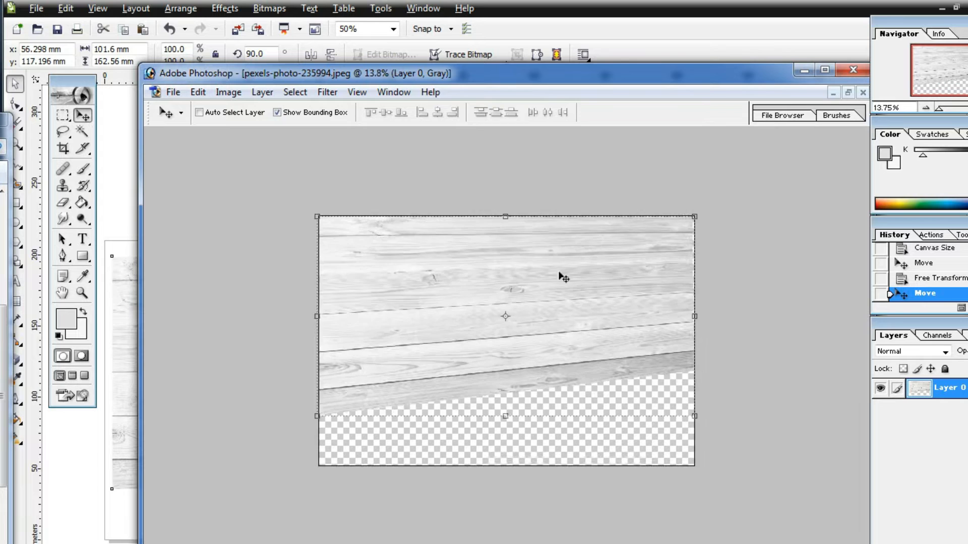
drag(558, 294, 559, 288)
drag(810, 135, 810, 141)
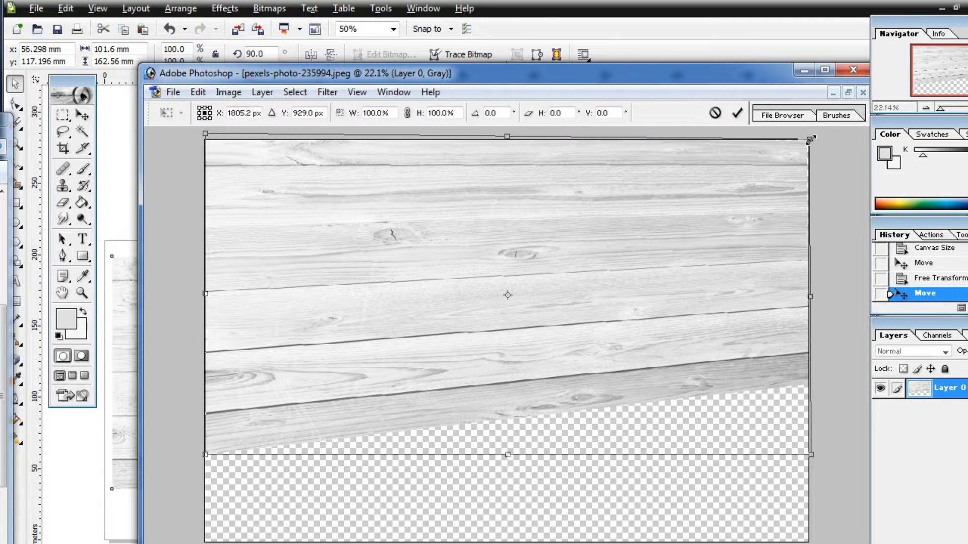
key(Return)
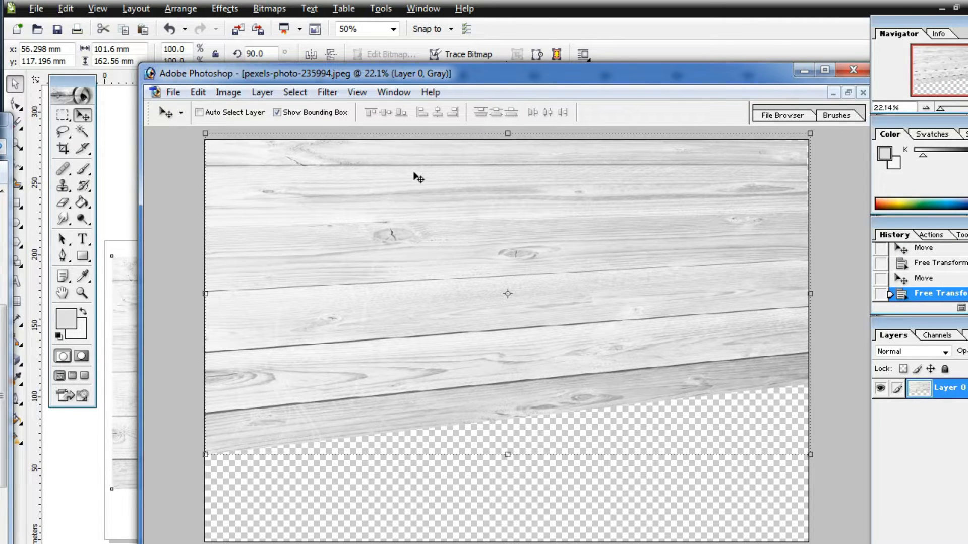
Step: Bring the distorted wood photo onto the CorelDRAW page, moving the original photo and the SILVERWOOD text off to the right
click(805, 70)
drag(3, 454, 532, 198)
drag(201, 327, 949, 441)
drag(330, 353, 660, 417)
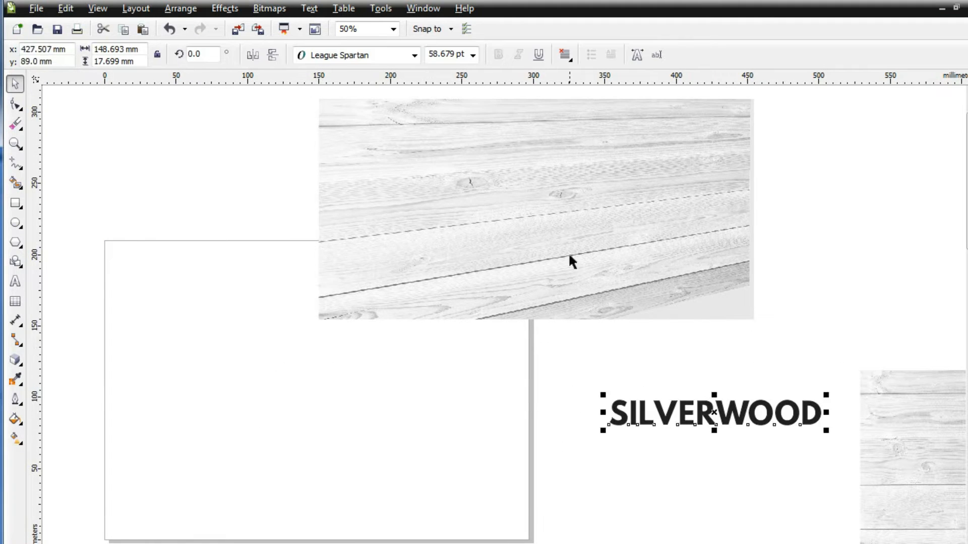
drag(529, 237, 320, 429)
Step: Move the SILVERWOOD text onto the middle of the wood photo and add a perspective effect to it
mouse_move(642, 419)
mouse_down()
mouse_move(267, 389)
mouse_move(583, 404)
mouse_move(640, 418)
mouse_up()
right_click(630, 422)
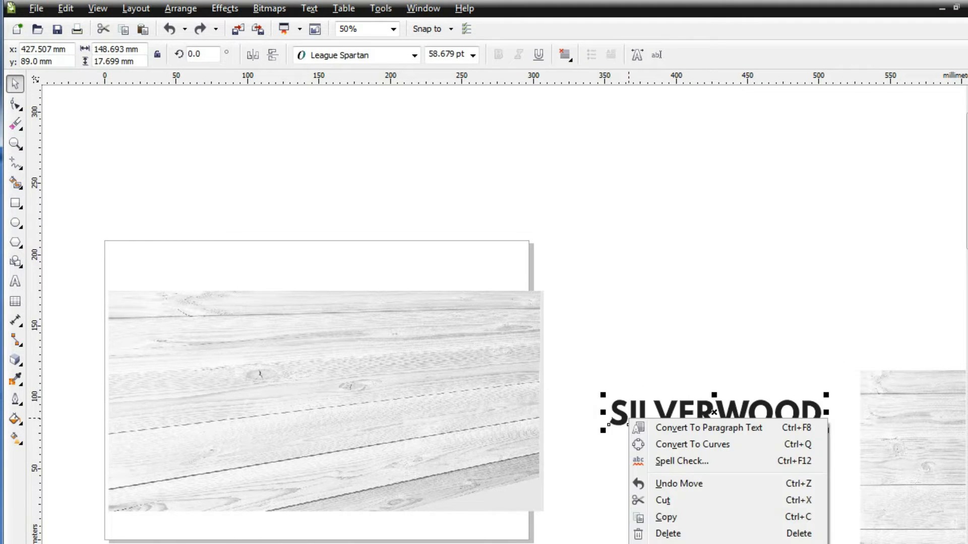
click(867, 543)
click(431, 436)
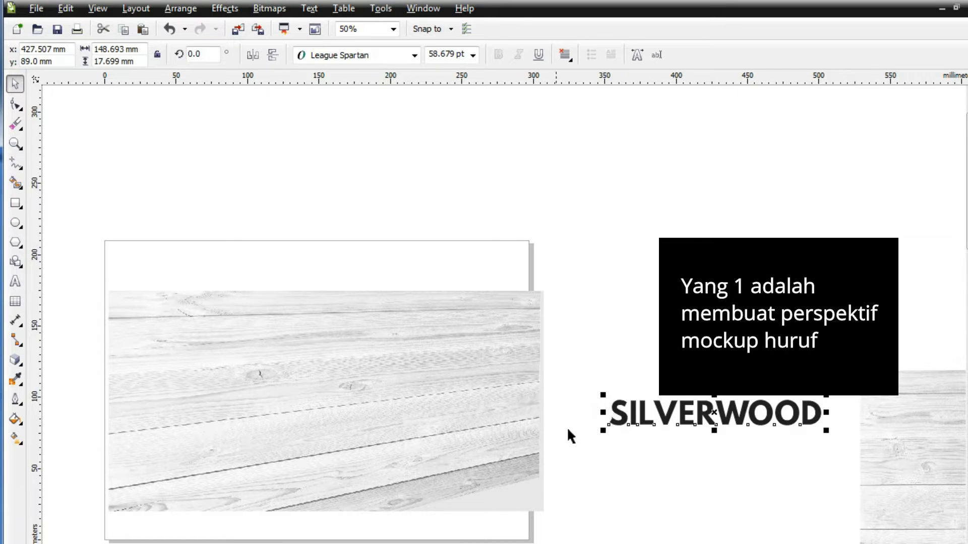
drag(644, 419, 270, 411)
click(225, 8)
click(259, 201)
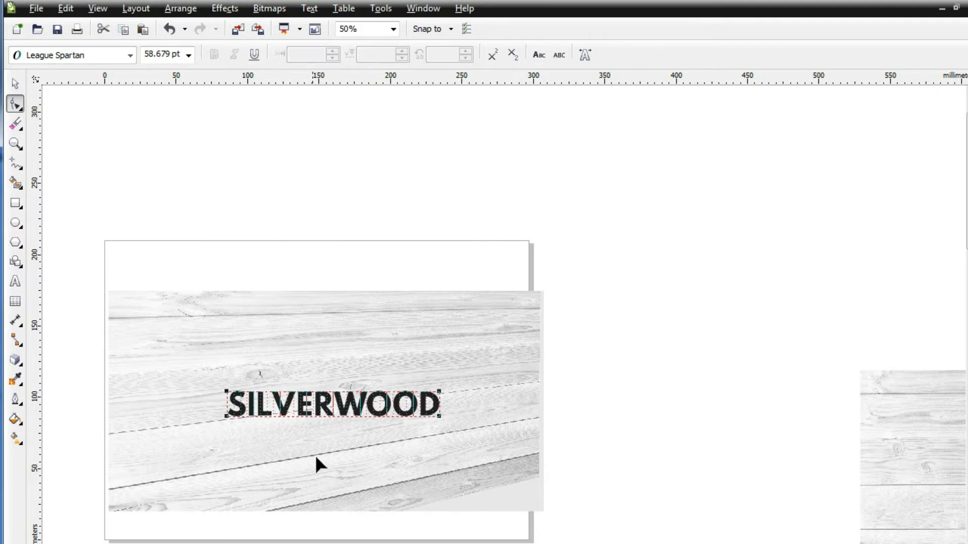
Step: Slant and taper the SILVERWOOD text in perspective so its baseline follows the dark gap between the lower planks
scroll(309, 447, up, 2)
key(space)
drag(240, 352, 248, 451)
drag(565, 418, 670, 342)
click(241, 8)
click(268, 203)
drag(666, 473, 669, 387)
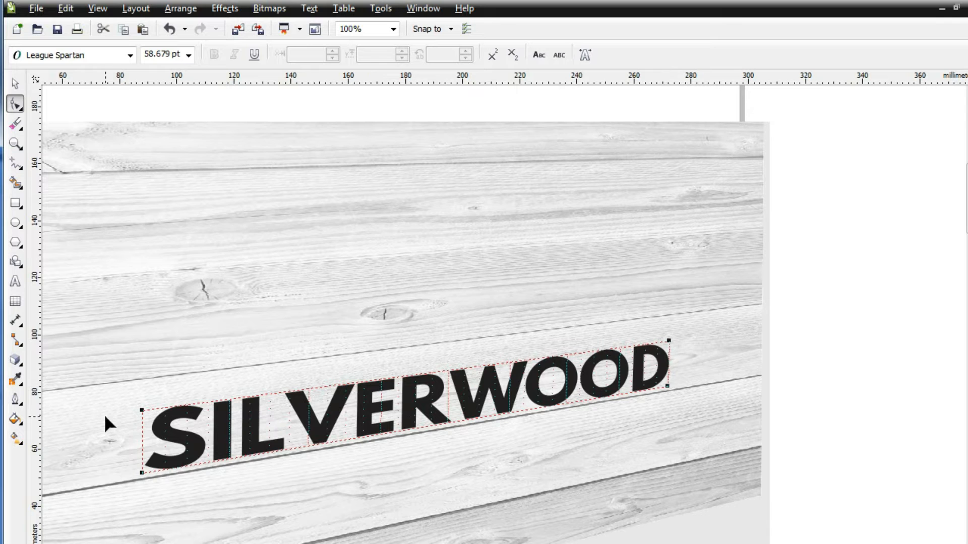
drag(142, 411, 142, 409)
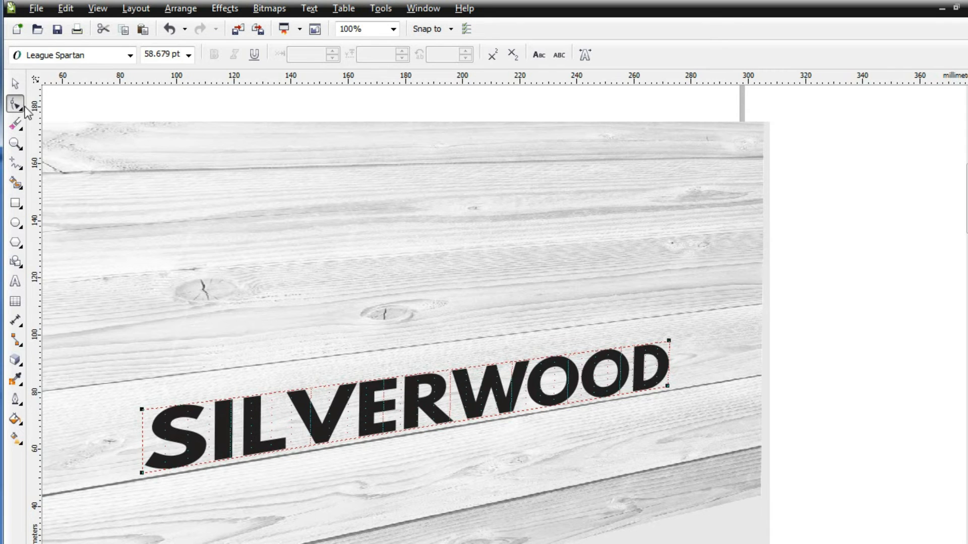
Step: Apply a linear black-to-white fountain fill across the SILVERWOOD text from the S towards the D
click(15, 83)
scroll(162, 271, down, 2)
click(15, 437)
click(15, 418)
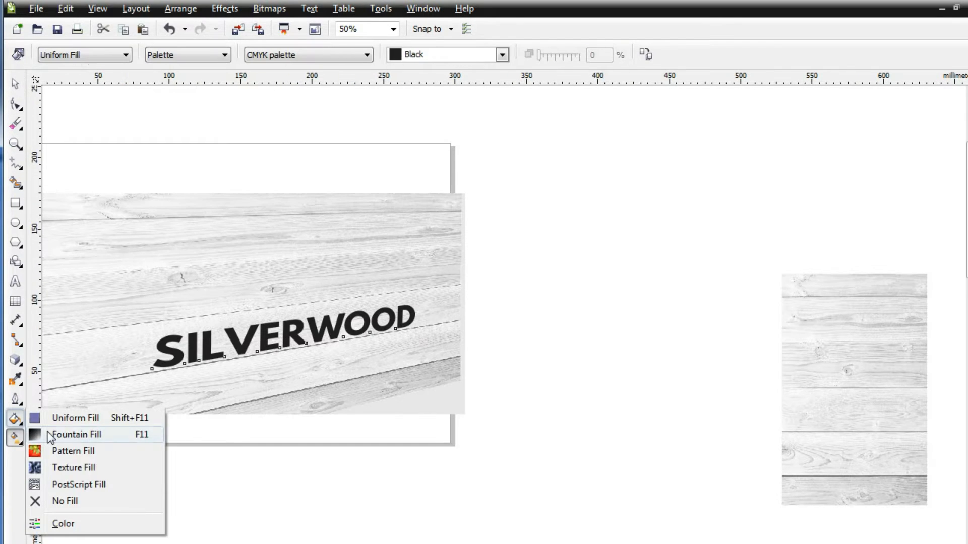
click(15, 437)
click(75, 432)
drag(170, 347, 424, 317)
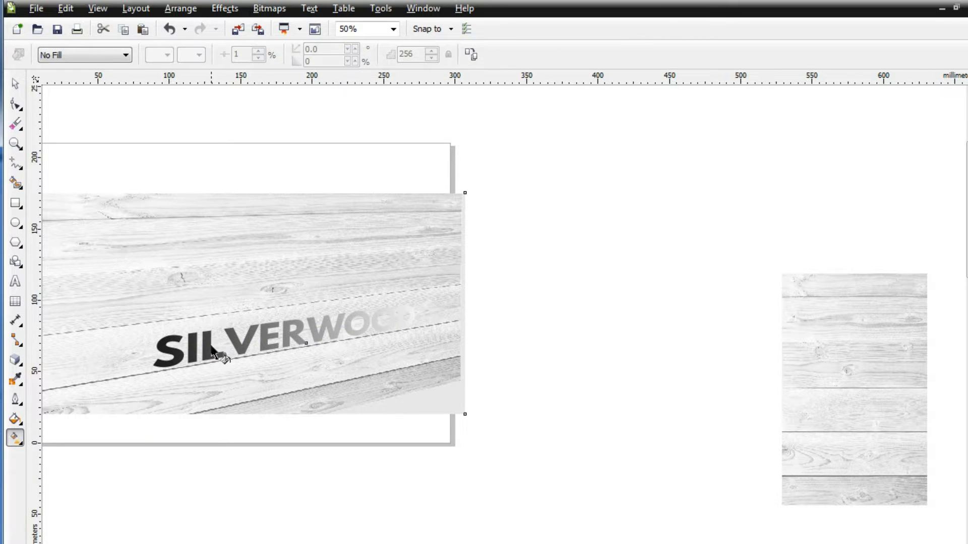
key(Escape)
click(15, 419)
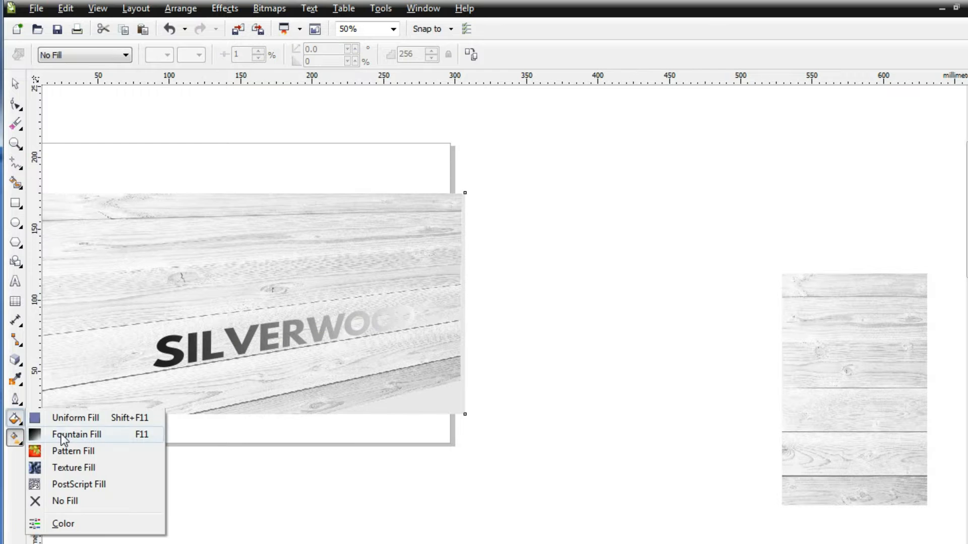
click(51, 434)
click(554, 418)
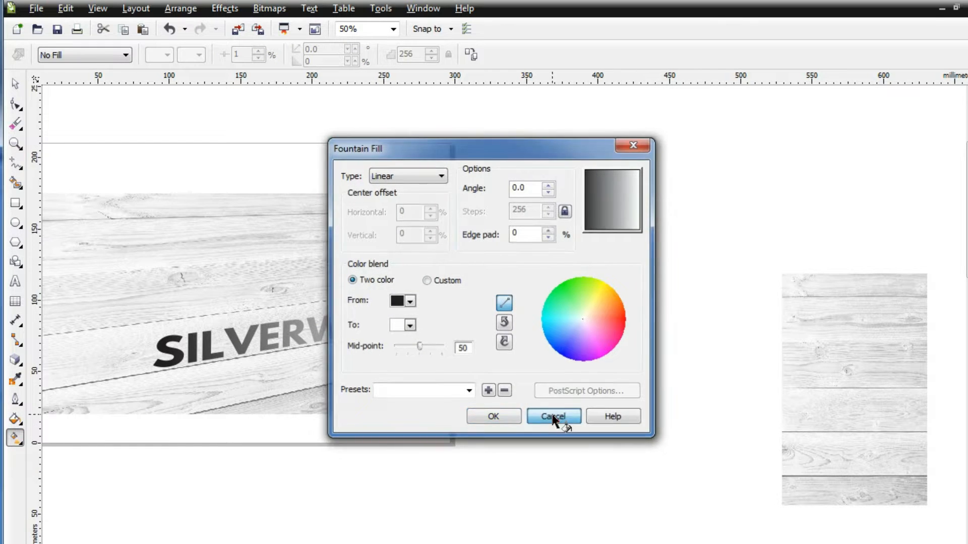
Step: Add three intermediate colour nodes along the text's gradient and set its start colour to medium grey
scroll(224, 347, up, 2)
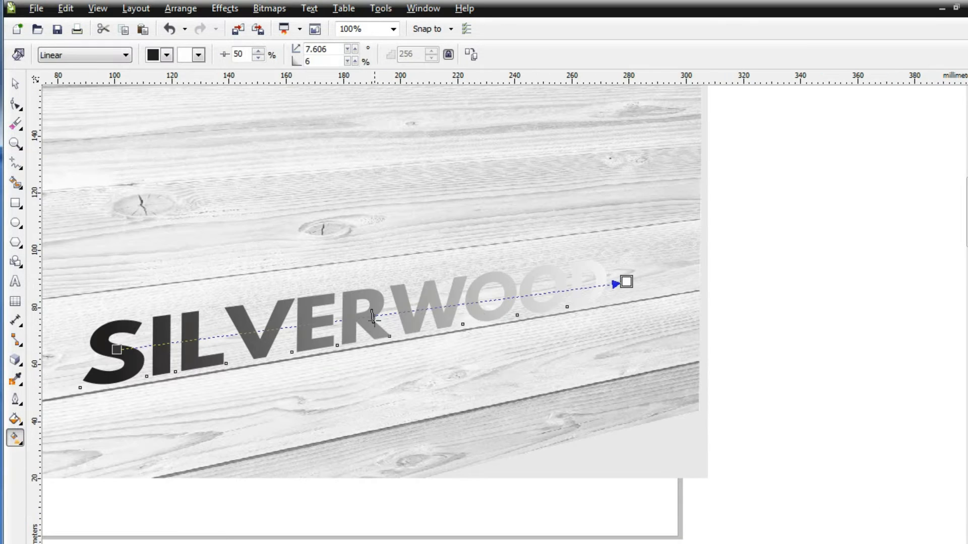
click(478, 304)
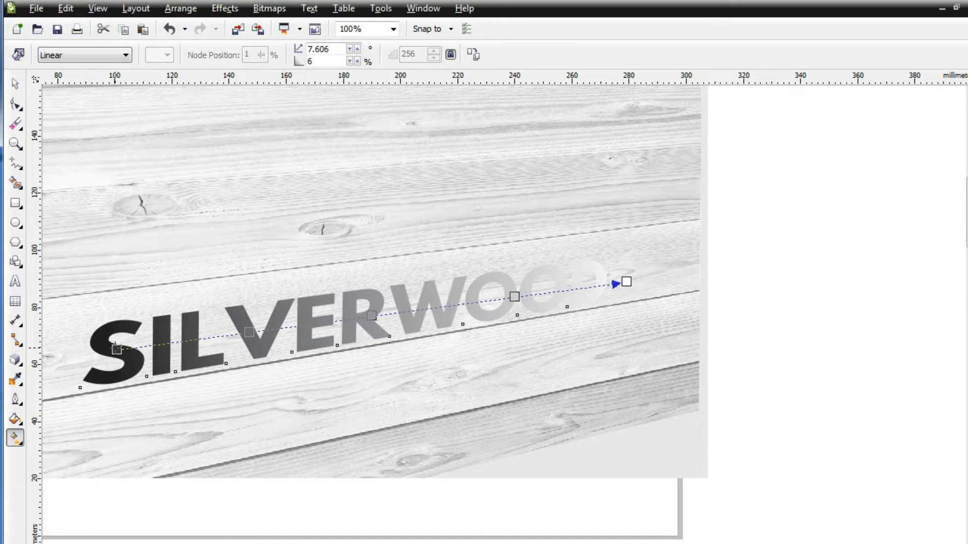
drag(116, 348, 111, 349)
click(167, 55)
click(153, 93)
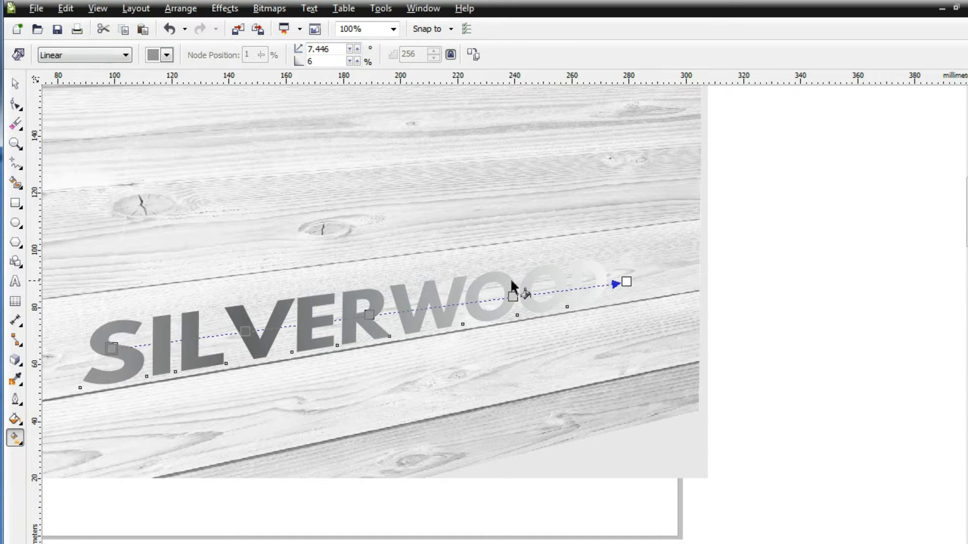
Step: Set the gradient's end colour to the dark grey sampled from the letter V
click(167, 57)
click(166, 57)
click(166, 56)
click(188, 181)
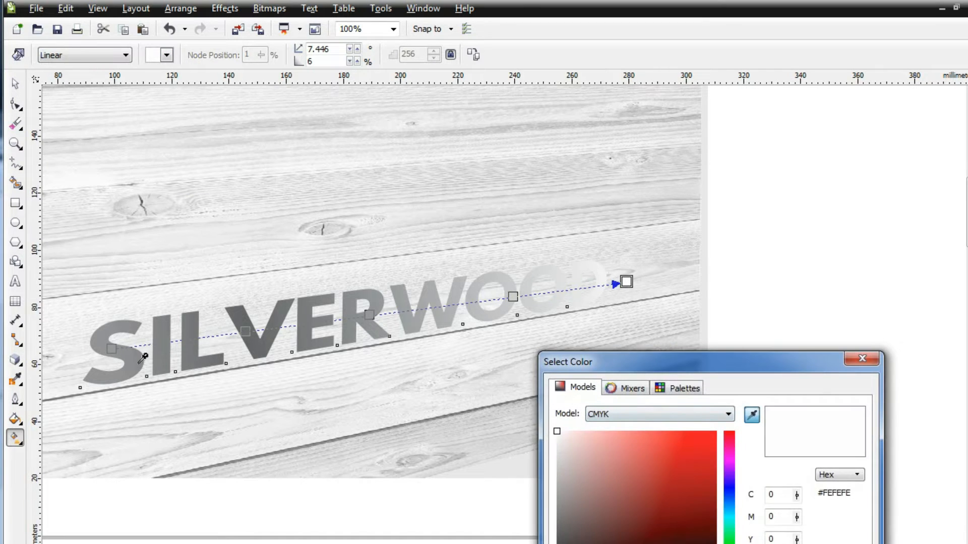
click(255, 327)
click(670, 543)
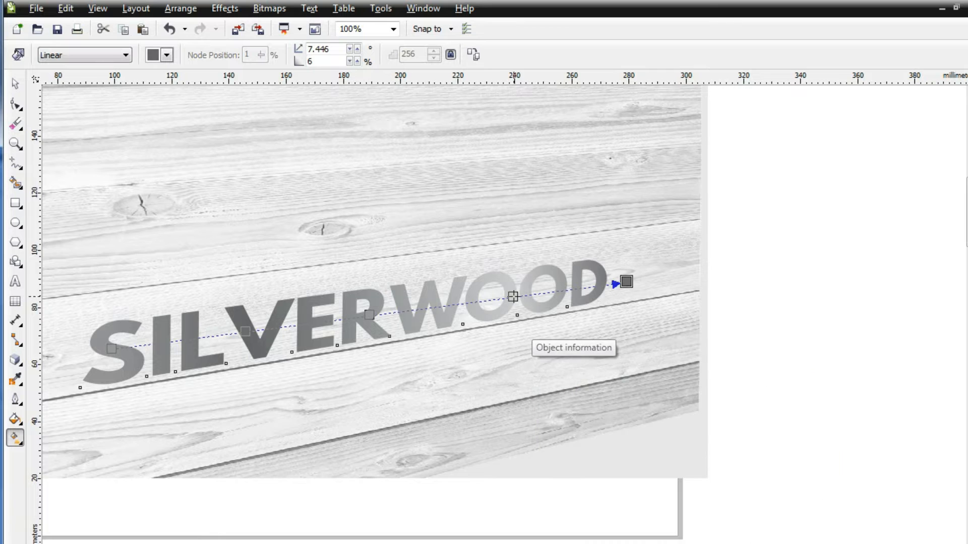
Step: Set the gradient node near the first O to medium grey and the 50% node to light grey
click(513, 297)
click(166, 56)
click(150, 81)
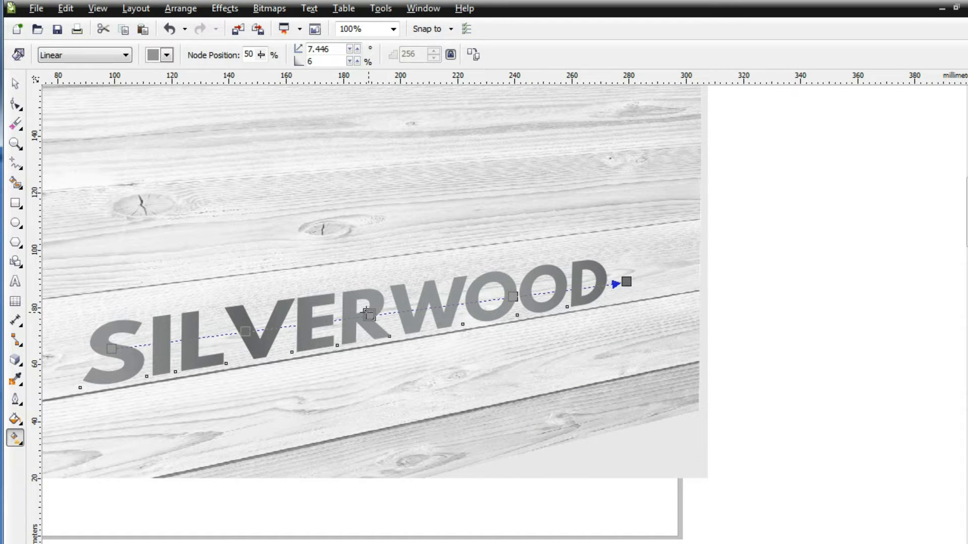
click(167, 56)
click(204, 83)
click(167, 56)
click(172, 88)
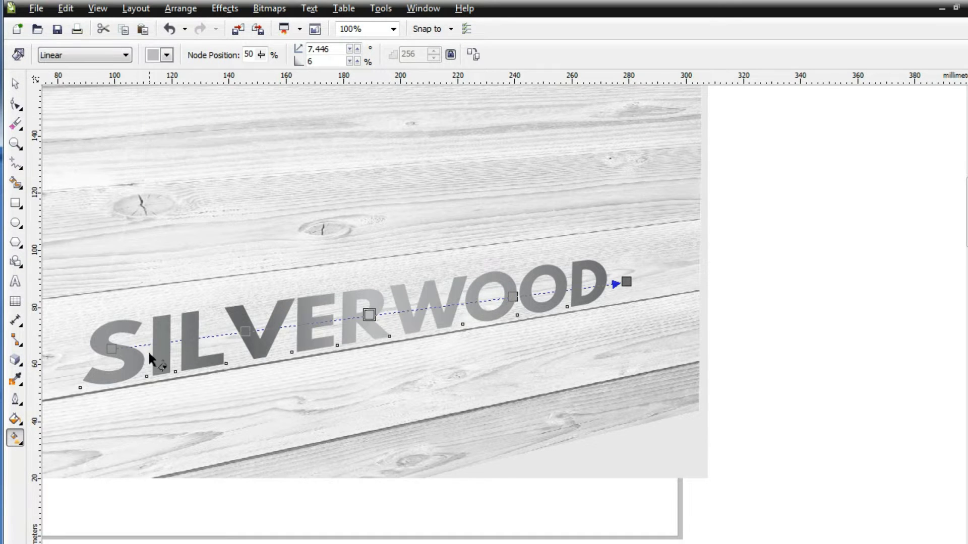
Step: Examine the grey gradient of the SILVERWOOD lettering against the wood background
click(14, 88)
scroll(83, 207, down, 1)
click(398, 265)
mouse_move(579, 543)
mouse_down()
mouse_move(529, 543)
mouse_move(582, 543)
mouse_up()
scroll(265, 215, up, 2)
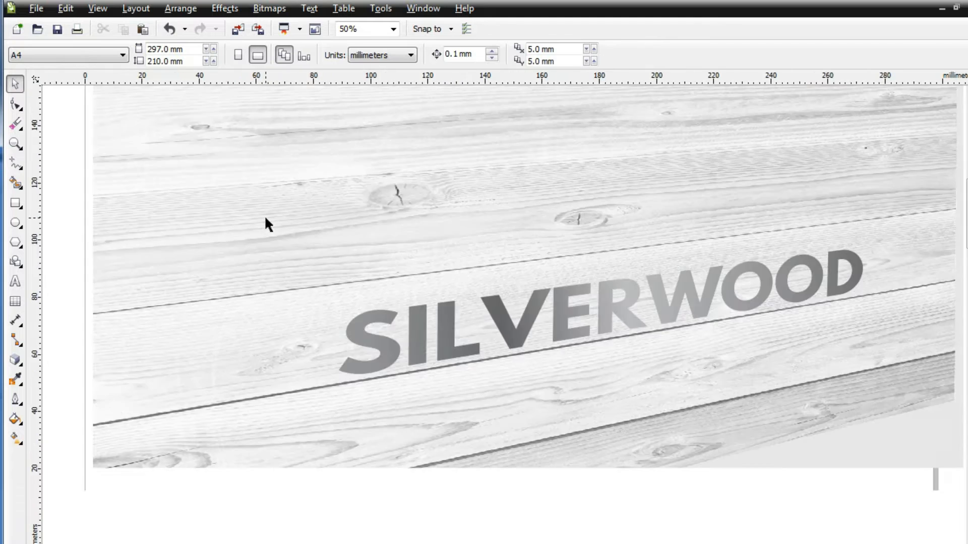
scroll(478, 297, down, 1)
drag(756, 543, 787, 543)
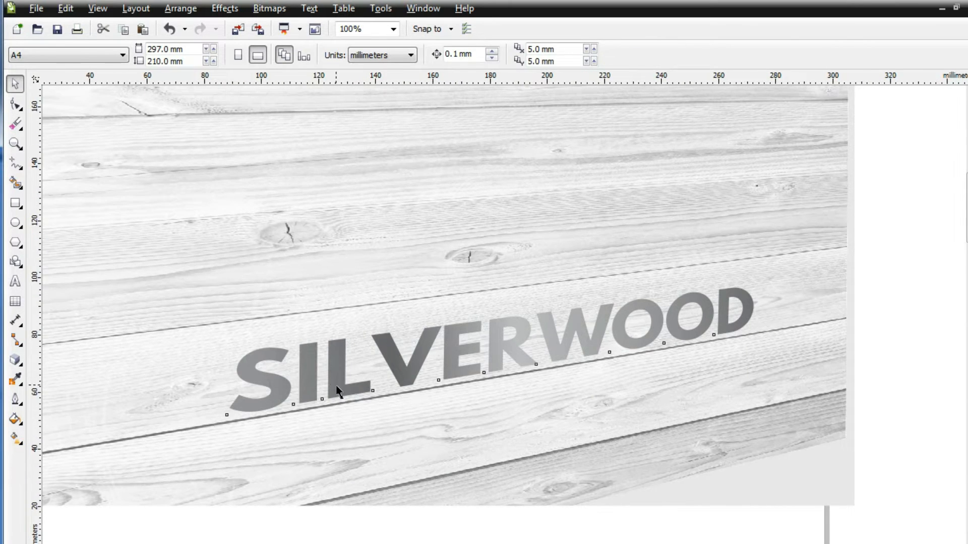
Step: Set the edge pad of the text's gradient to 26% and lighten its 50% node to a paler grey
click(336, 390)
scroll(337, 390, down, 1)
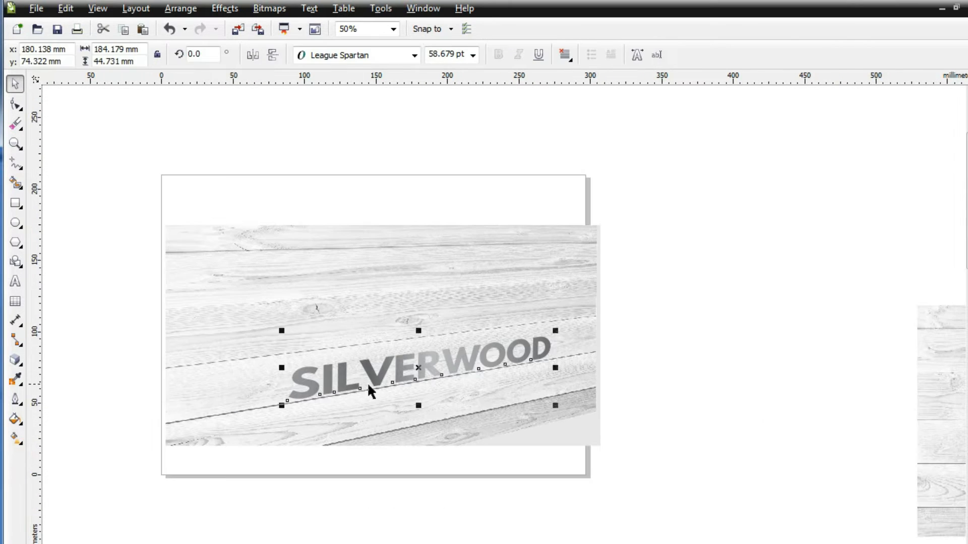
click(16, 437)
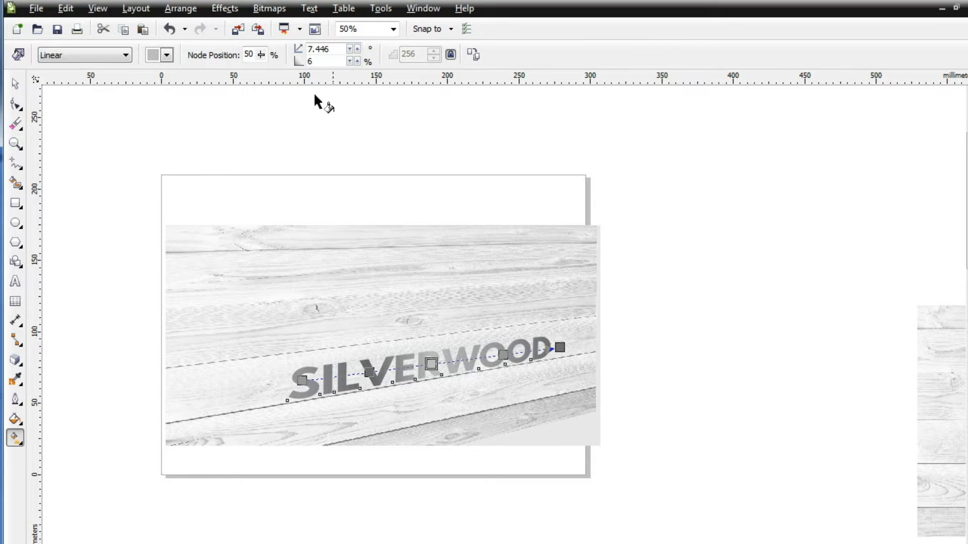
click(358, 61)
click(358, 61)
click(358, 61)
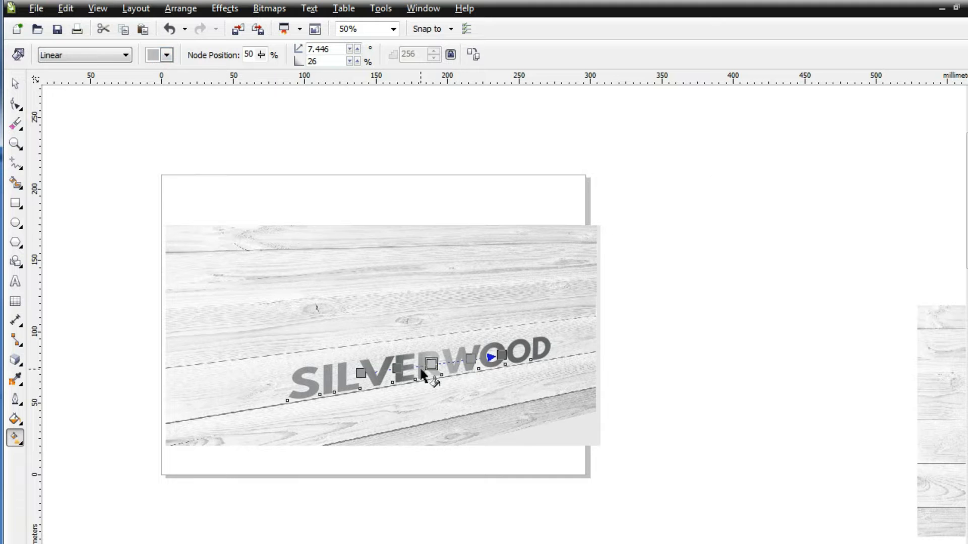
click(167, 55)
click(188, 70)
key(Escape)
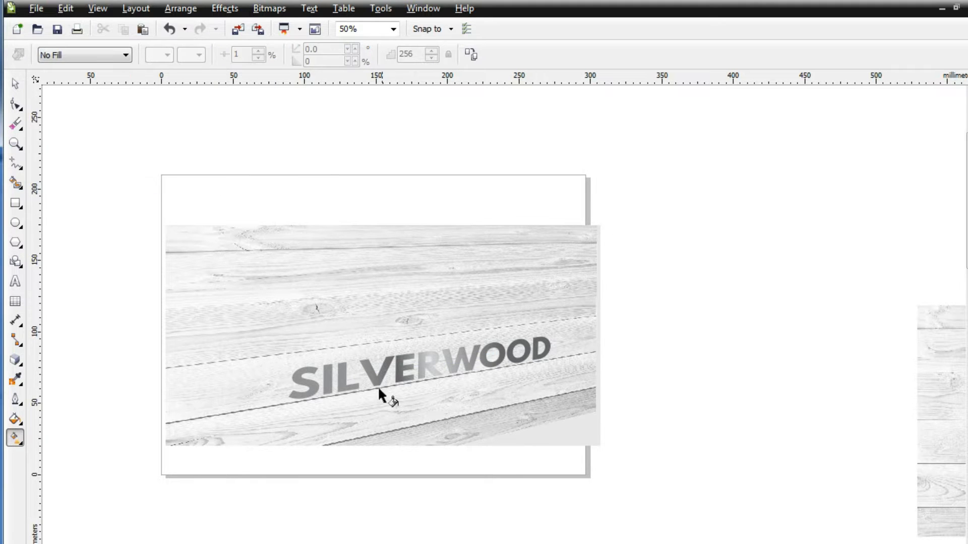
Step: Place a copy of the SILVERWOOD text above and right of the wood photo and fill it with solid black
click(377, 382)
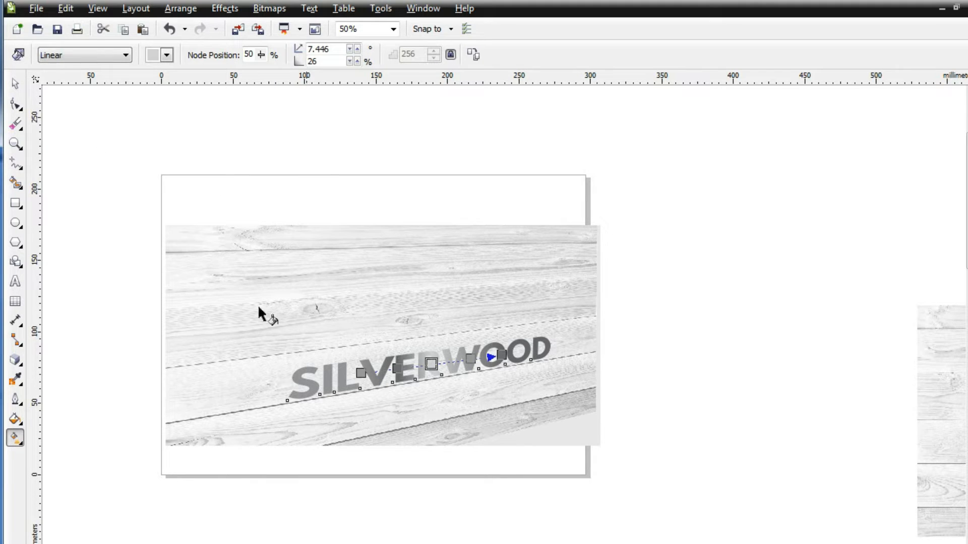
click(15, 84)
drag(345, 381, 636, 183)
right_click(635, 183)
click(15, 419)
click(44, 419)
drag(577, 519, 559, 543)
key(Return)
Step: Apply the Extrude Top Left preset to the gradient SILVERWOOD text on the wood photo
click(119, 296)
click(305, 381)
click(16, 359)
click(65, 55)
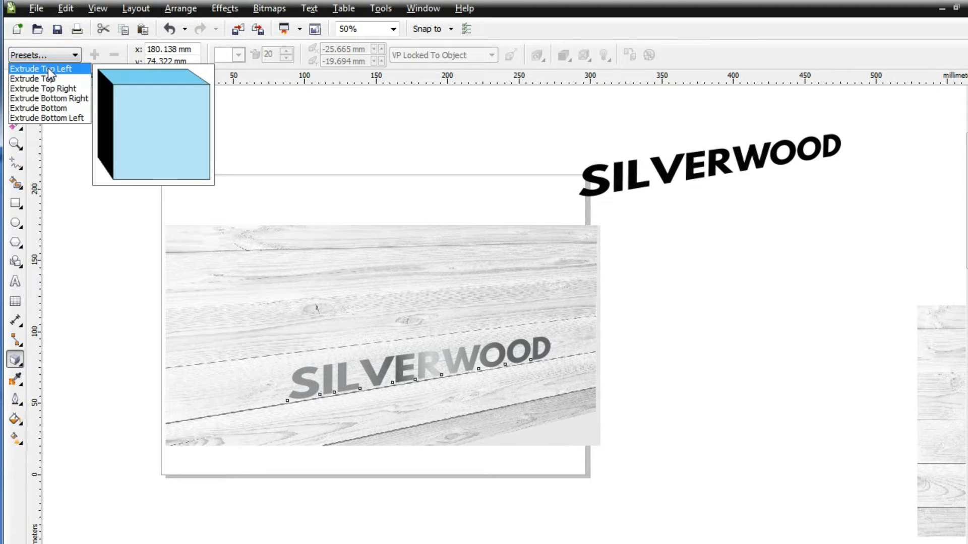
click(49, 68)
scroll(141, 134, down, 1)
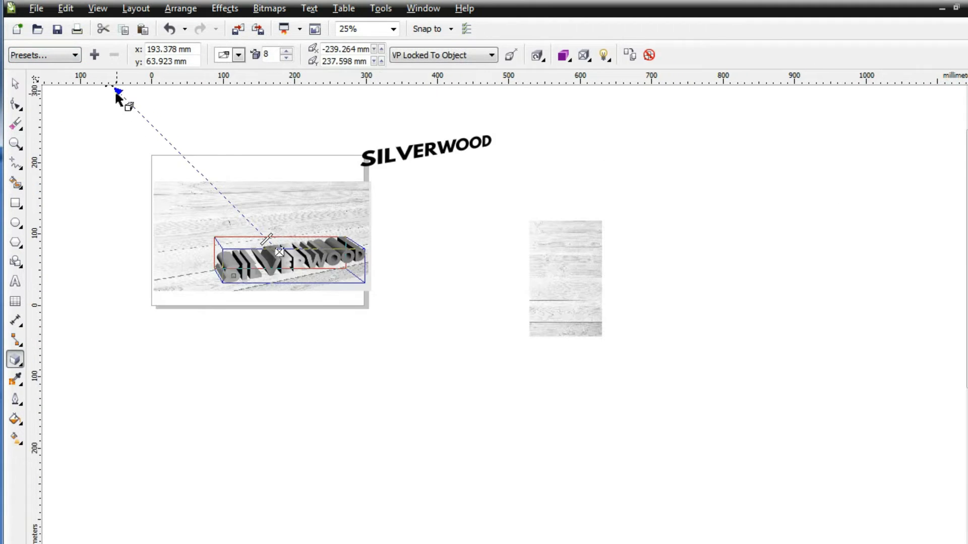
Step: Reposition the vanishing point of the SILVERWOOD extrusion to about -122 mm, 13.1 mm relative to the text
drag(967, 209, 967, 199)
drag(110, 99, 255, 278)
scroll(302, 309, up, 2)
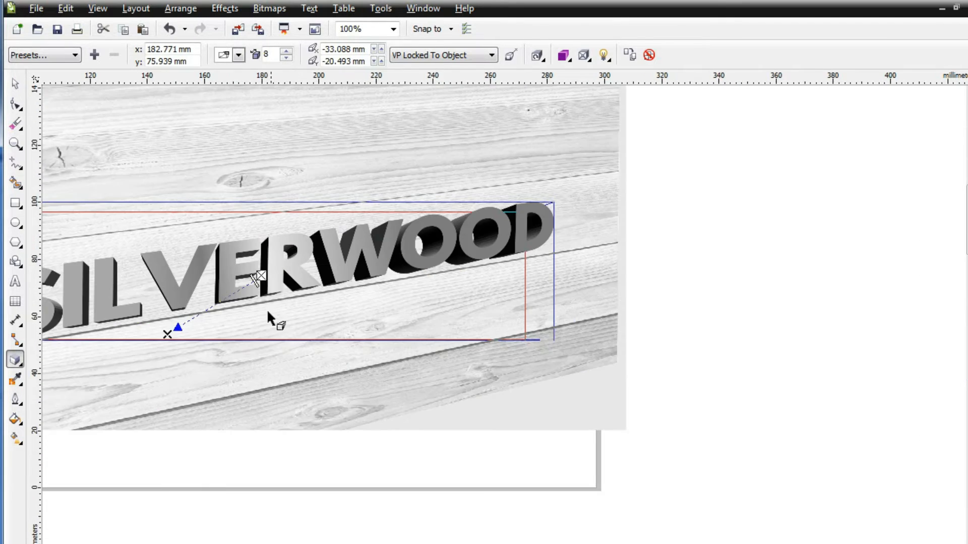
scroll(504, 313, left, 3)
mouse_move(409, 327)
mouse_down()
mouse_move(472, 316)
mouse_move(383, 228)
mouse_move(444, 247)
mouse_move(468, 264)
mouse_move(190, 178)
mouse_move(166, 221)
mouse_up()
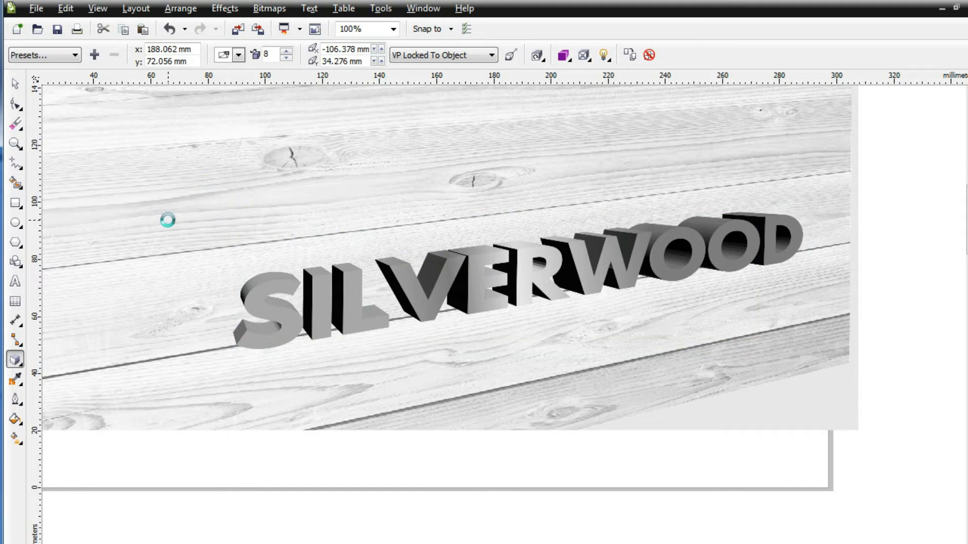
scroll(183, 283, down, 1)
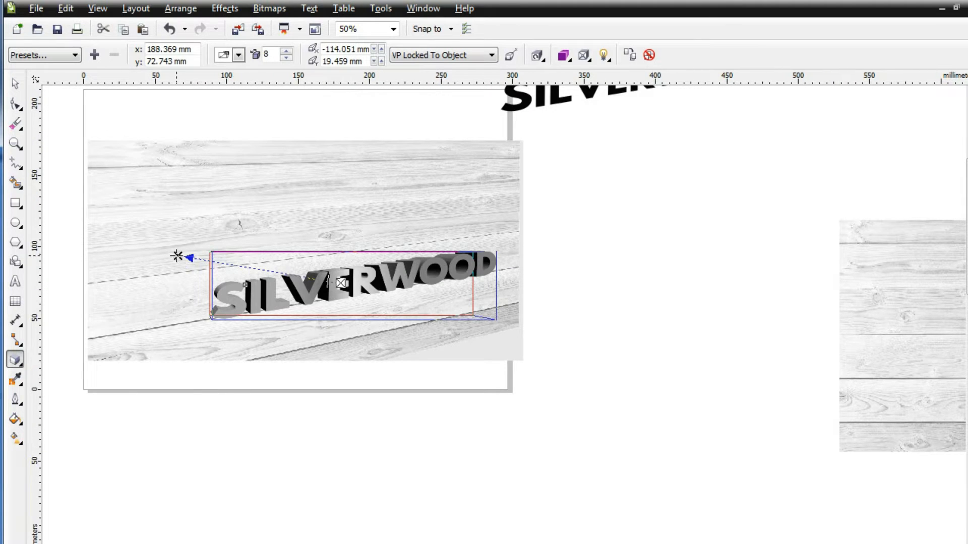
mouse_move(169, 268)
mouse_down()
mouse_move(165, 303)
mouse_move(167, 267)
mouse_up()
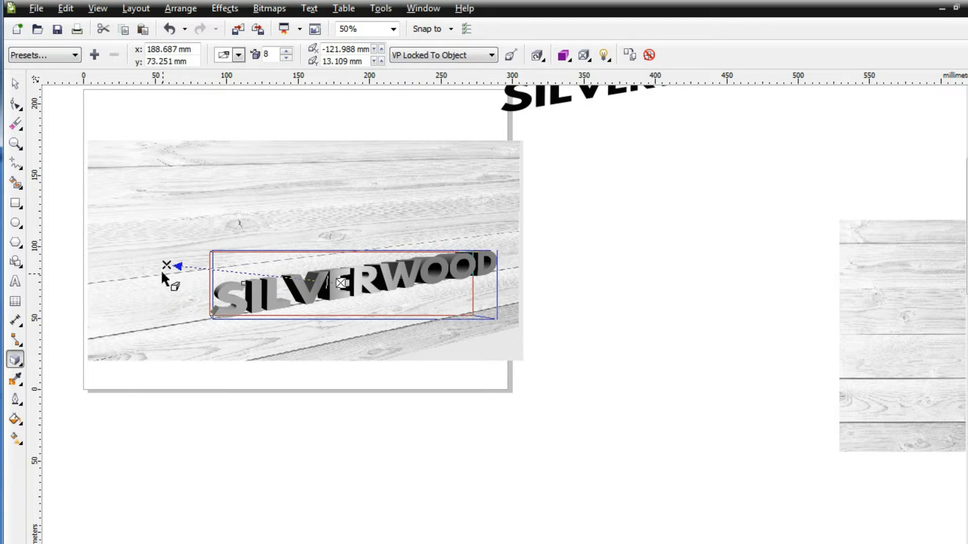
click(16, 83)
click(308, 292)
drag(309, 293, 287, 235)
click(15, 104)
click(224, 9)
click(541, 235)
key(ctrl+z)
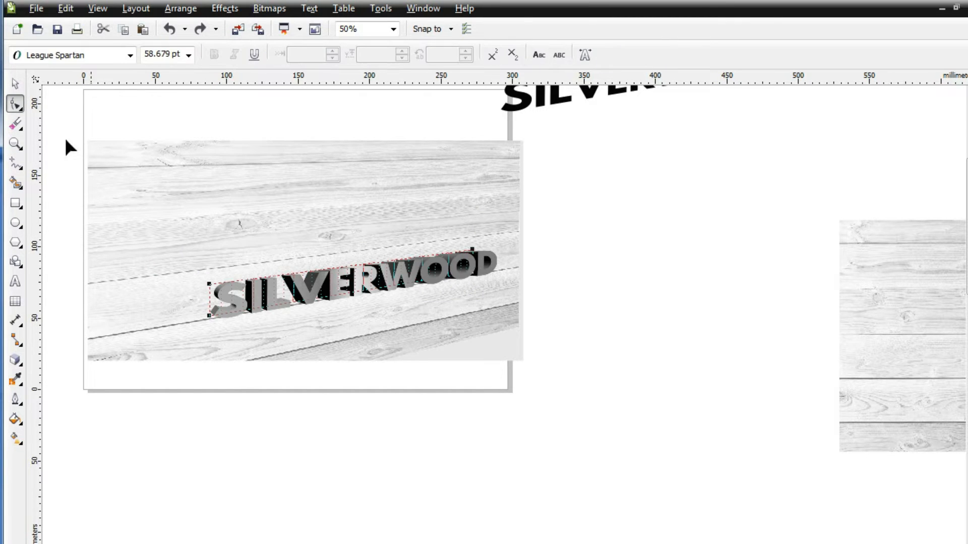
Step: Reduce the SILVERWOOD extrusion depth to 2 and bring its vanishing point to about -92.4 mm, 16 mm
click(15, 83)
click(137, 303)
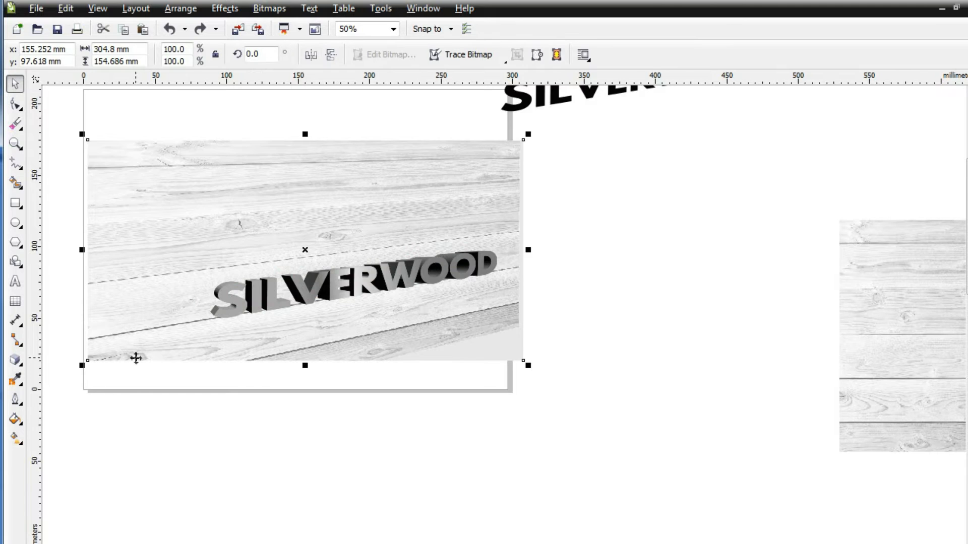
scroll(135, 358, up, 1)
click(404, 245)
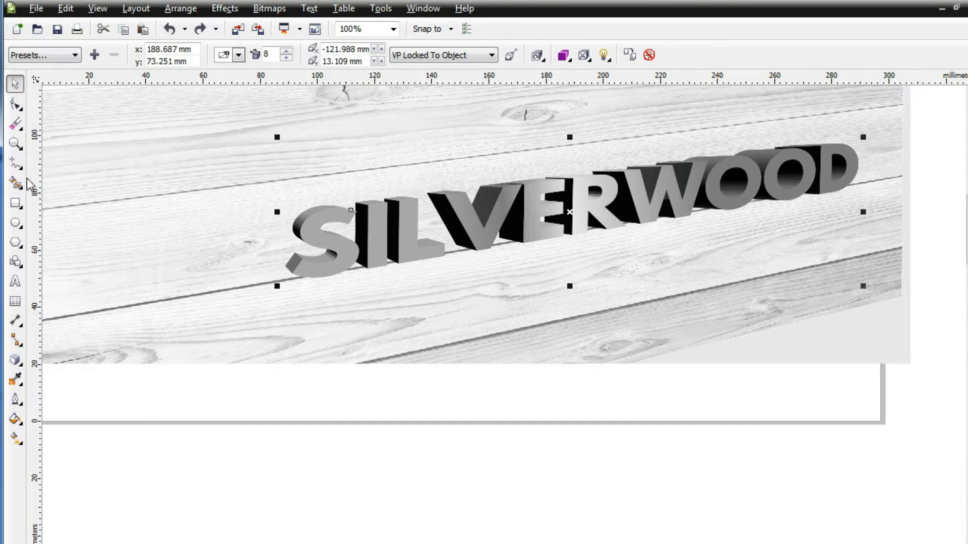
click(16, 361)
drag(519, 212, 538, 211)
drag(191, 167, 281, 227)
click(258, 228)
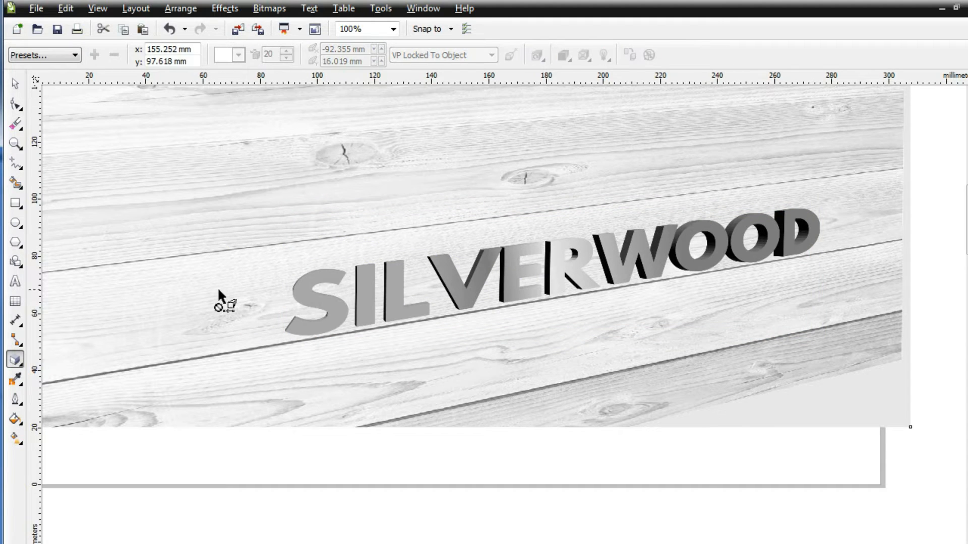
Step: Move the extrusion's vanishing point almost straight above the centre of the lettering, at about -0.8 mm, 94.3 mm
click(503, 285)
click(575, 263)
drag(283, 228, 369, 368)
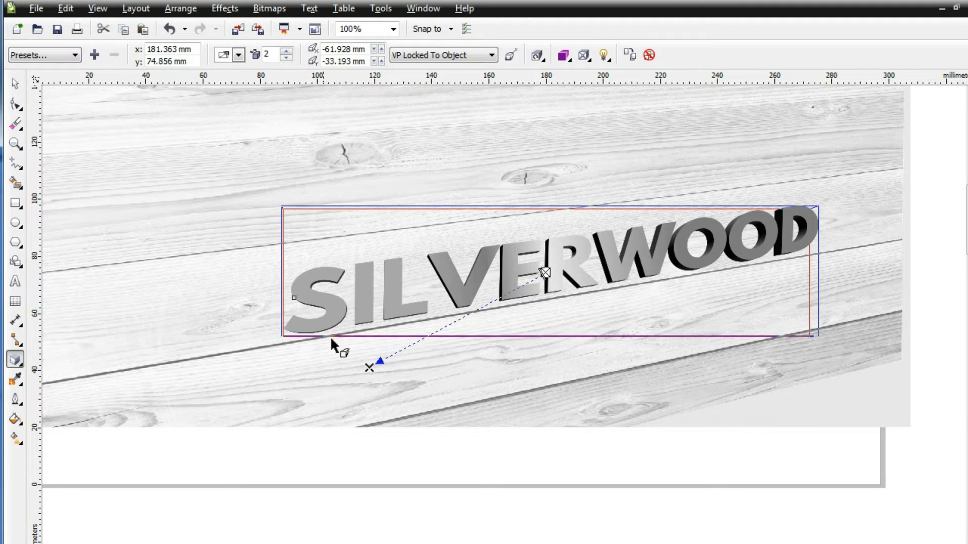
drag(369, 367, 549, 98)
scroll(547, 131, up, 3)
scroll(545, 108, up, 3)
click(386, 179)
key(space)
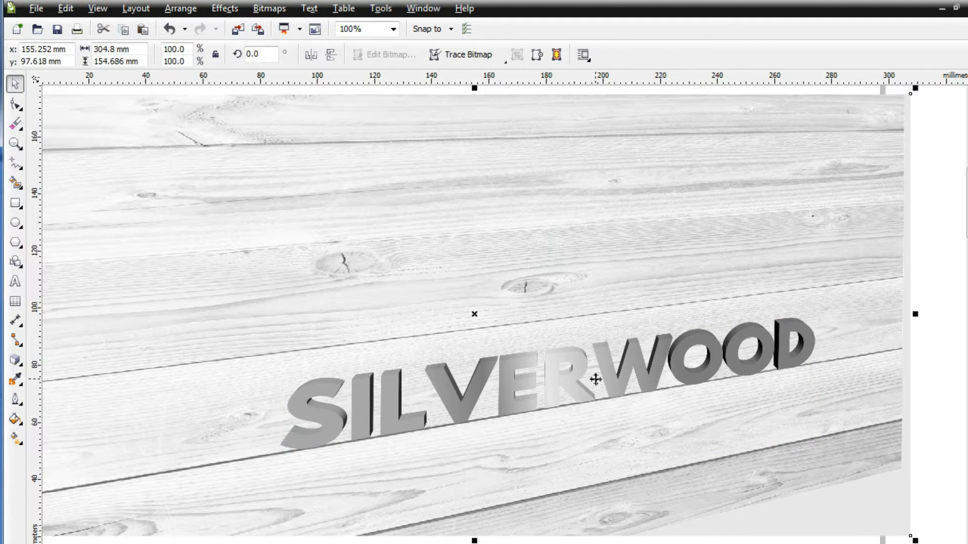
Step: Set the 50% node of the SILVERWOOD lettering's fountain fill to a light grey
scroll(597, 396, down, 1)
click(597, 393)
click(791, 341)
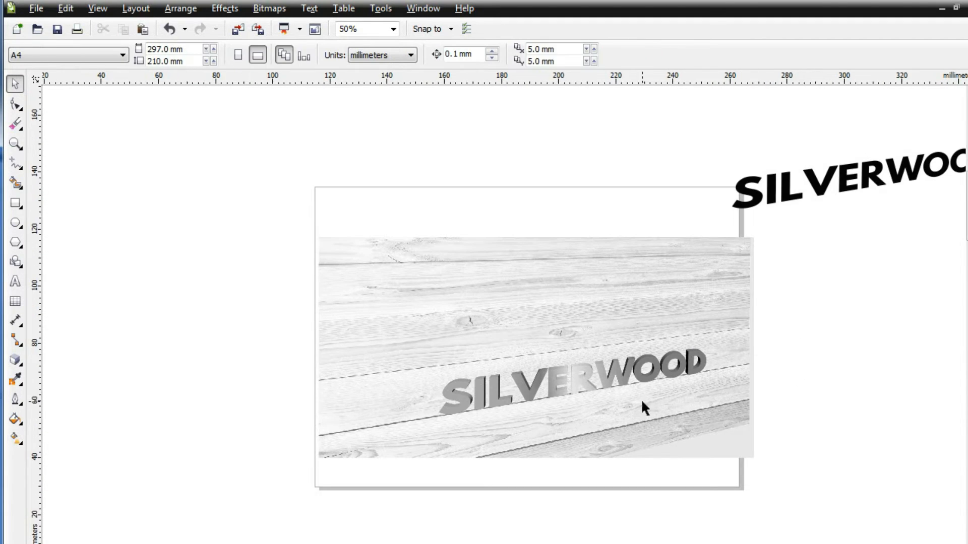
scroll(641, 400, up, 1)
click(527, 359)
click(15, 437)
click(533, 333)
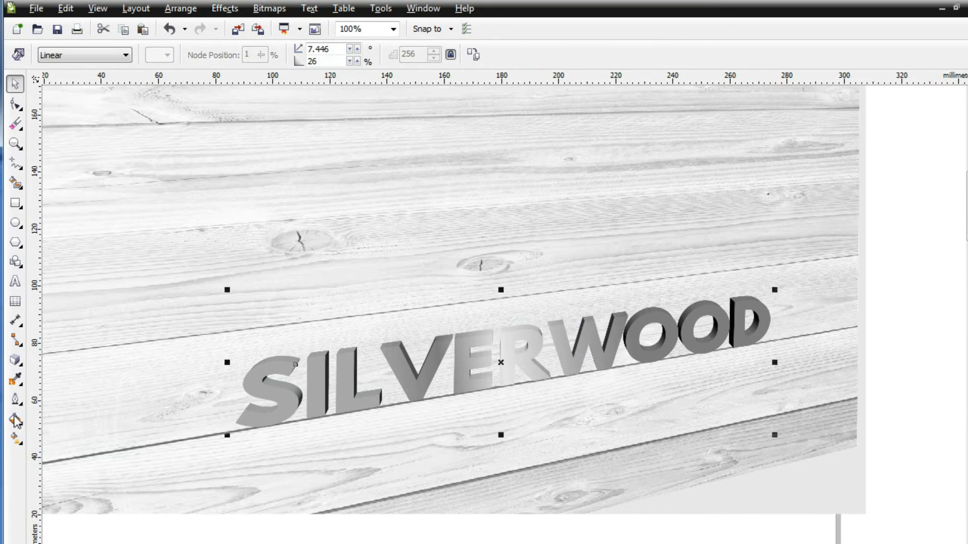
key(F11)
click(434, 325)
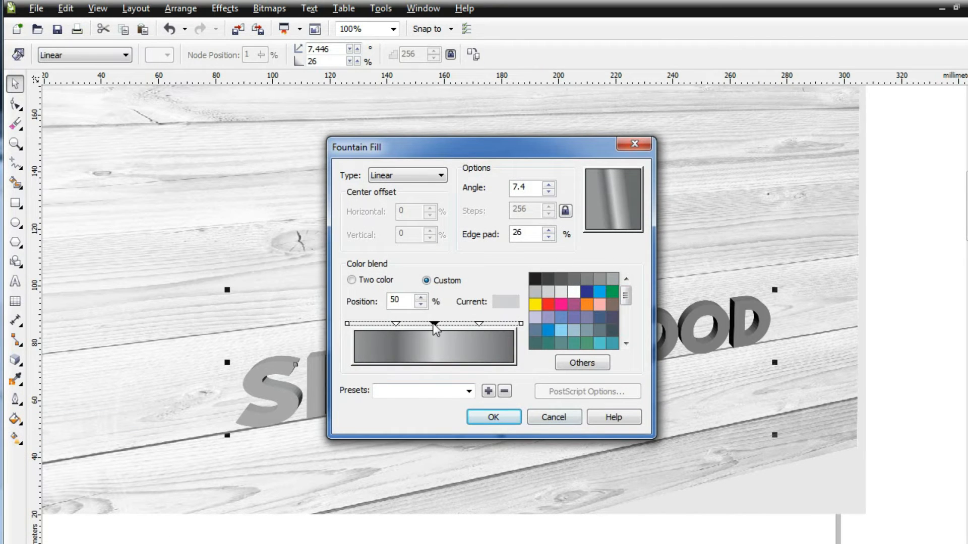
click(535, 291)
Step: Set the gradient's 26% node to a lighter grey and its start node to a medium grey, and apply the fill
click(396, 324)
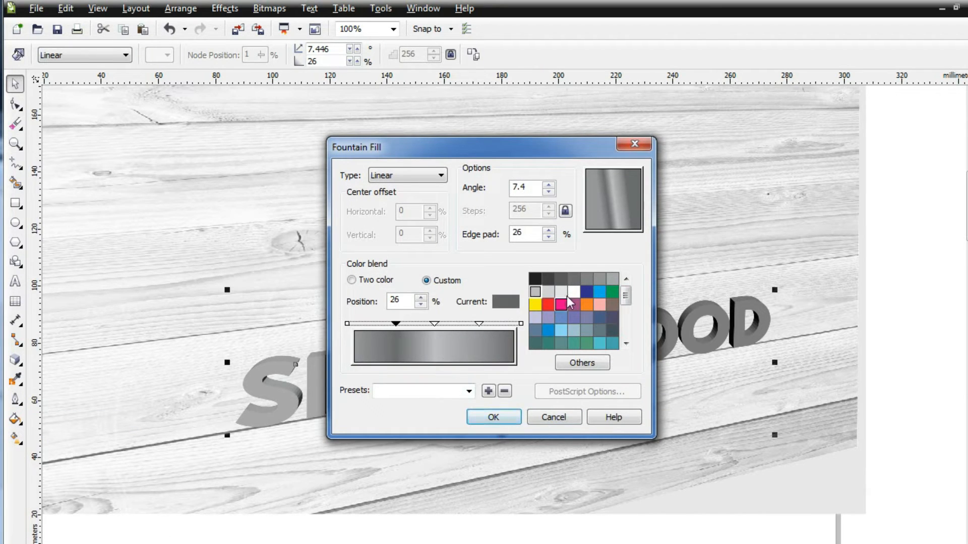
click(613, 278)
click(348, 323)
click(347, 324)
click(588, 279)
click(522, 324)
click(479, 323)
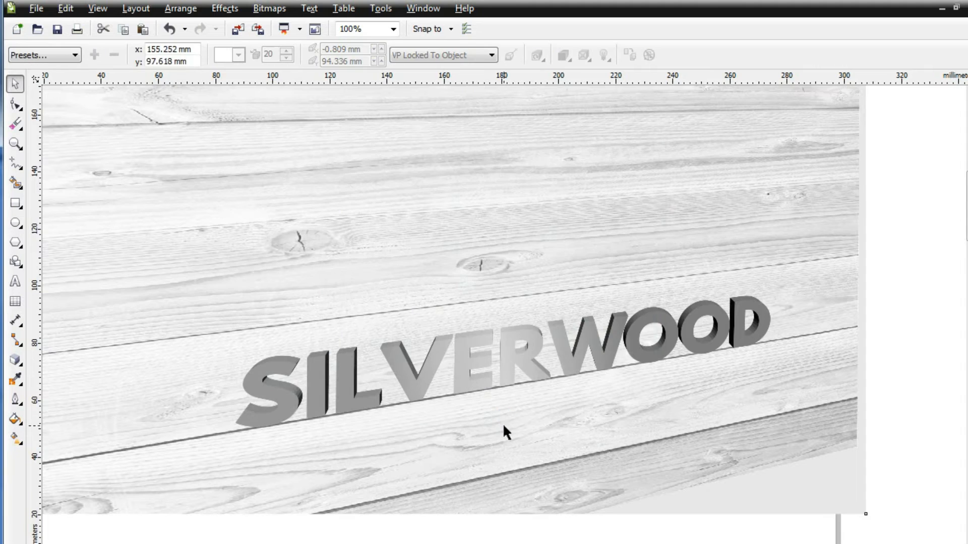
Step: Place the black SILVERWOOD copy slightly above the extruded lettering on the wood photo and order it behind that lettering
scroll(504, 422, down, 2)
click(736, 335)
drag(711, 196, 419, 380)
right_click(420, 379)
mouse_move(530, 535)
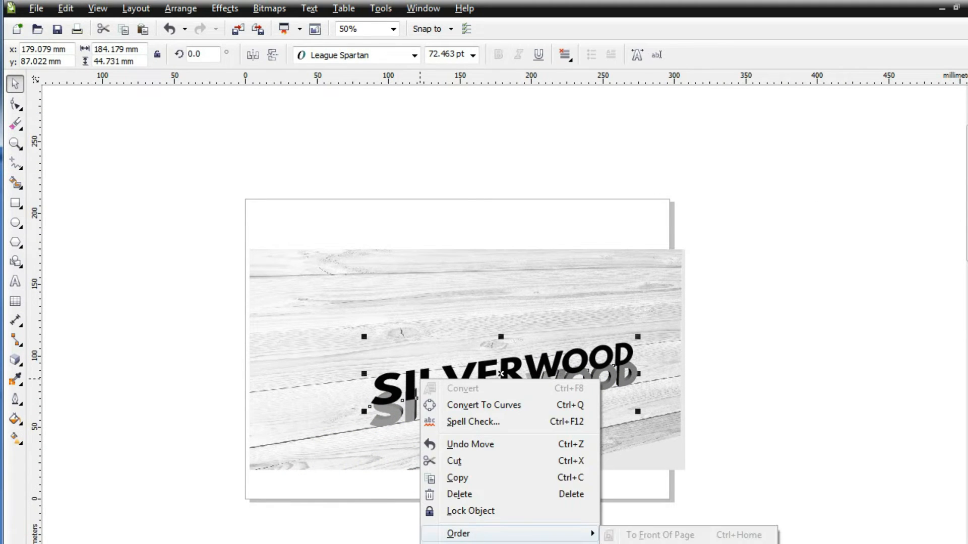
click(640, 543)
click(412, 414)
Step: Convert the black SILVERWOOD text to a 300 dpi RGB Color (24-bit) bitmap with a transparent background
scroll(412, 435, up, 2)
click(225, 8)
click(283, 21)
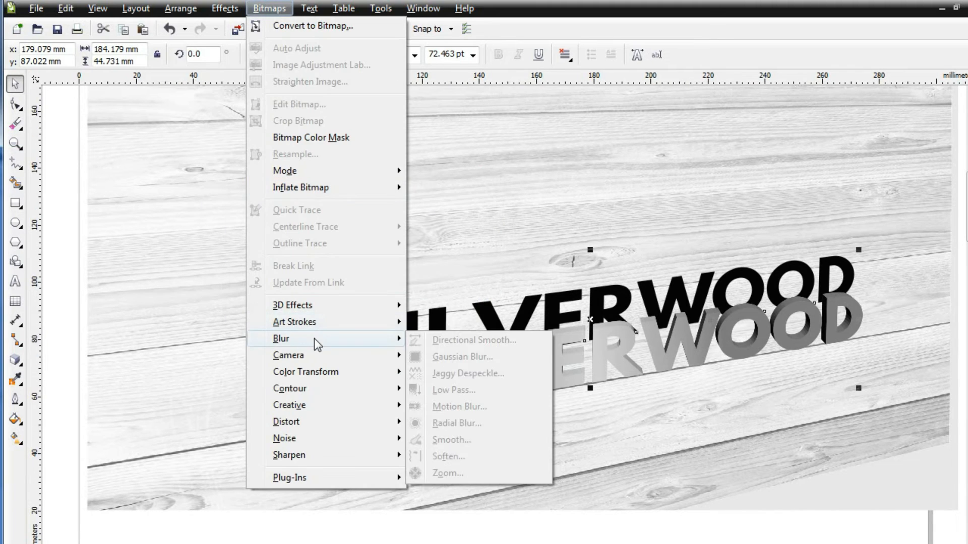
click(302, 27)
click(413, 247)
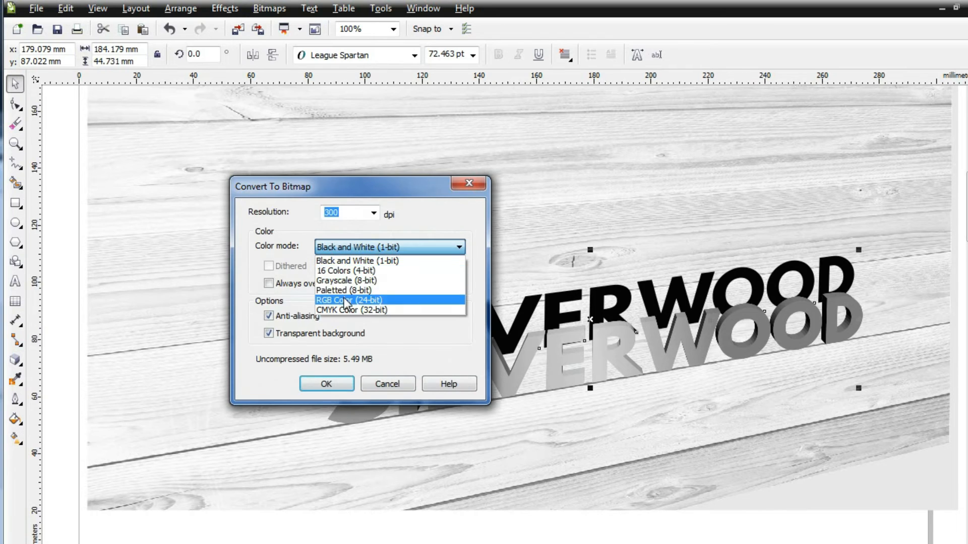
click(341, 302)
click(327, 382)
Step: Apply a Gaussian Blur with a radius of 8.0 pixels to the black text bitmap
click(269, 8)
mouse_move(328, 338)
click(454, 388)
drag(443, 281, 461, 301)
click(356, 329)
drag(443, 242, 441, 142)
drag(459, 181, 406, 222)
click(350, 231)
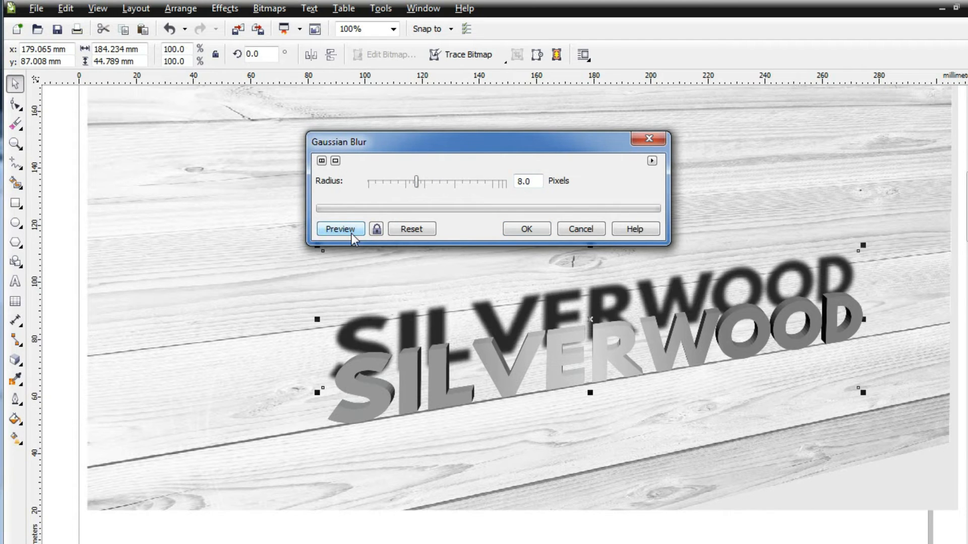
click(532, 231)
Step: Move the blurred shadow down behind the extruded lettering and nudge it to about X 178.5 mm, Y 72.1 mm
scroll(439, 373, up, 1)
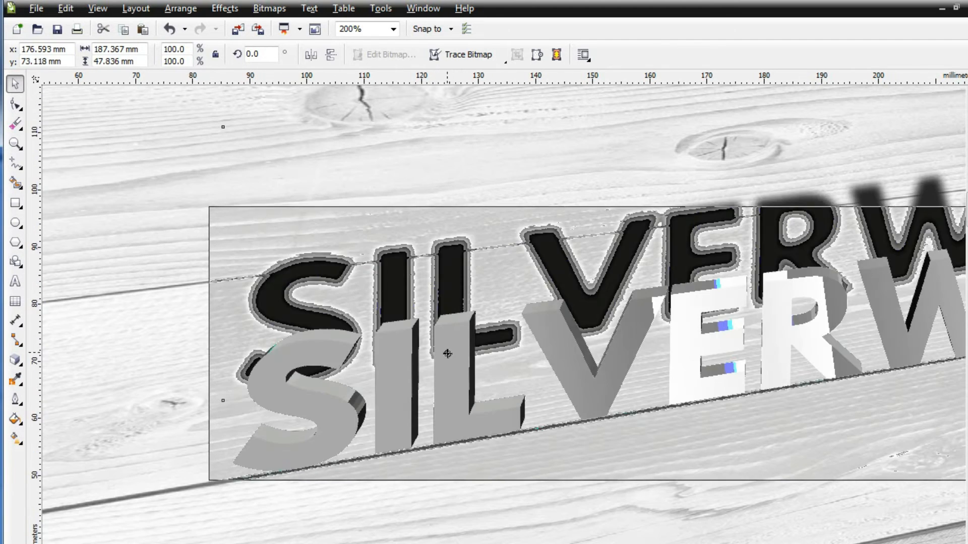
key(Right)
key(Right)
key(Right)
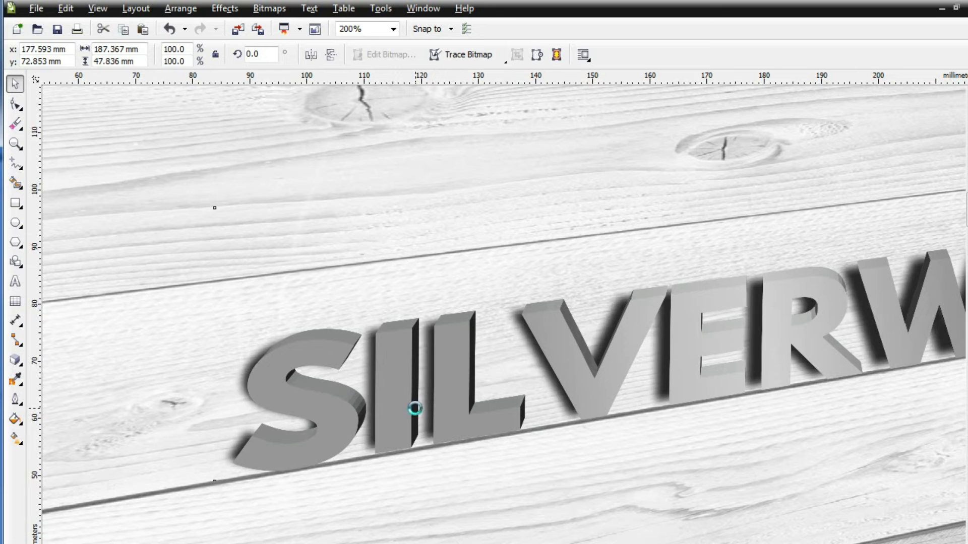
key(Right)
key(Right)
key(Right)
key(Down)
key(Down)
key(Down)
key(Down)
key(Down)
key(Down)
key(Down)
key(Left)
key(Left)
key(Left)
key(Left)
key(Left)
key(Left)
key(Down)
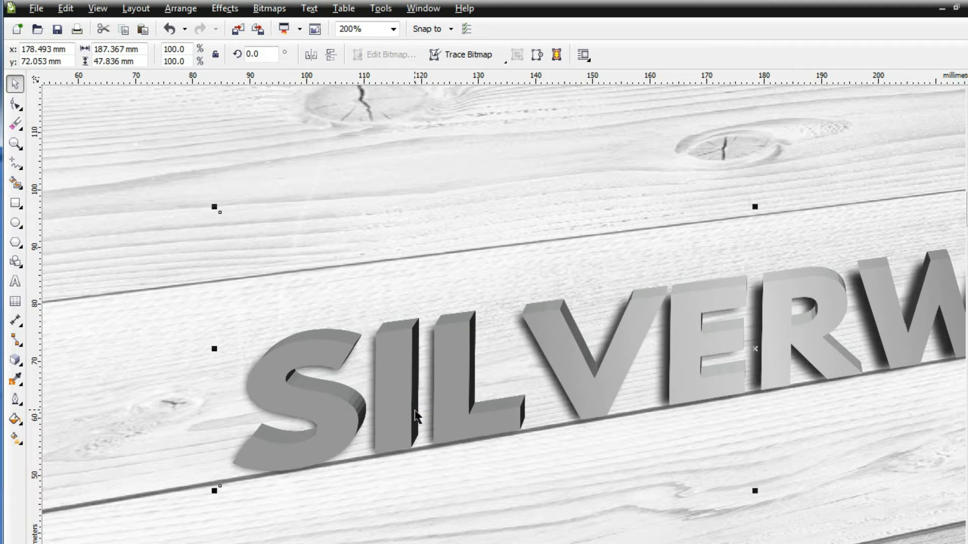
Step: Nudge the shadow to about X 177.9 mm, Y 71.6 mm, and enlarge it to 100.7% from its lower-left corner
scroll(416, 414, down, 1)
key(Left)
key(Left)
key(Left)
key(Left)
key(Down)
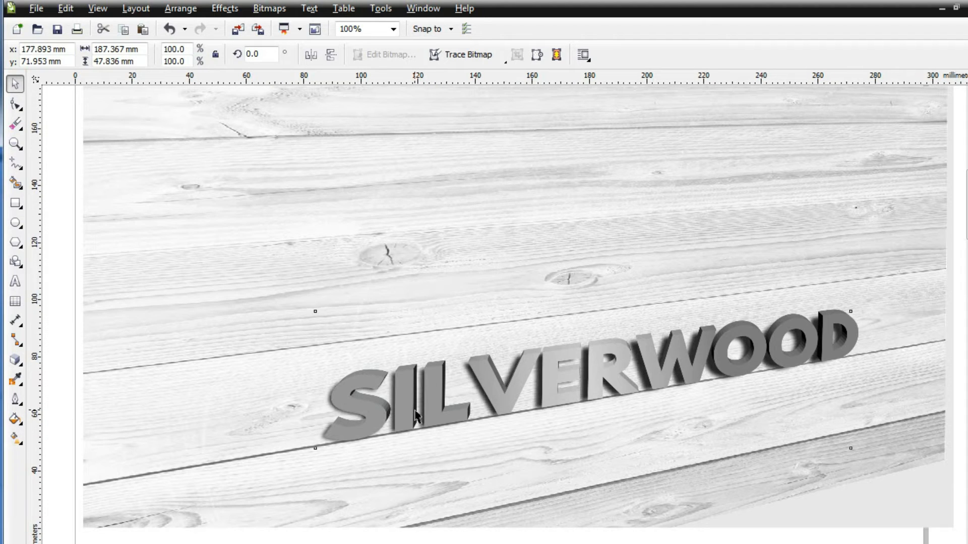
key(Left)
key(Left)
key(Down)
key(Down)
key(Down)
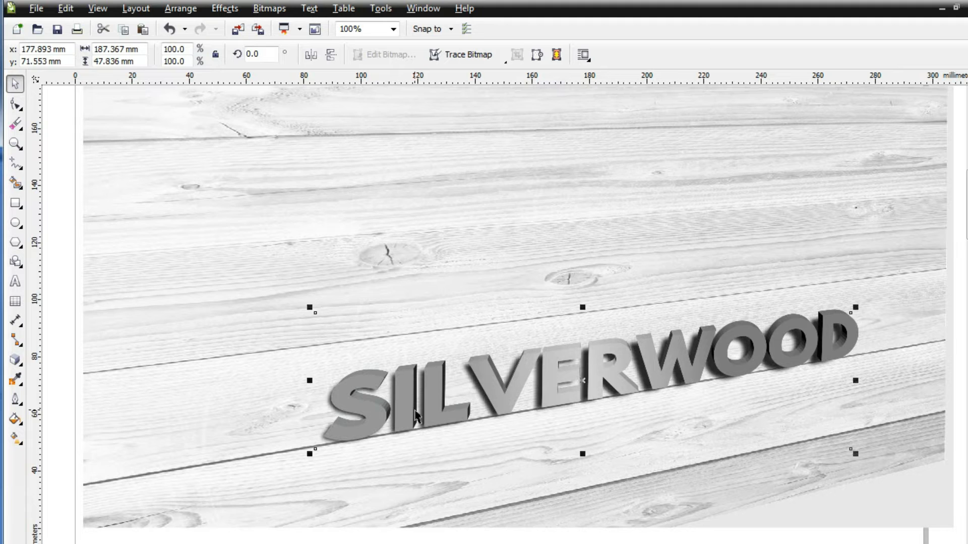
drag(309, 457, 305, 459)
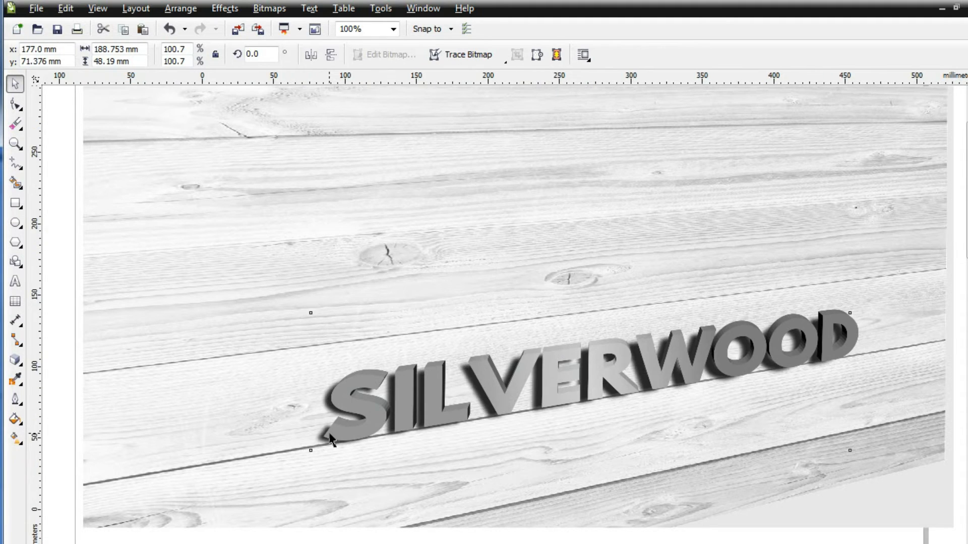
Step: Draw a rectangle about 120 by 77 mm below the wood photo and give it a black-to-white linear fountain fill
scroll(316, 454, down, 1)
key(F6)
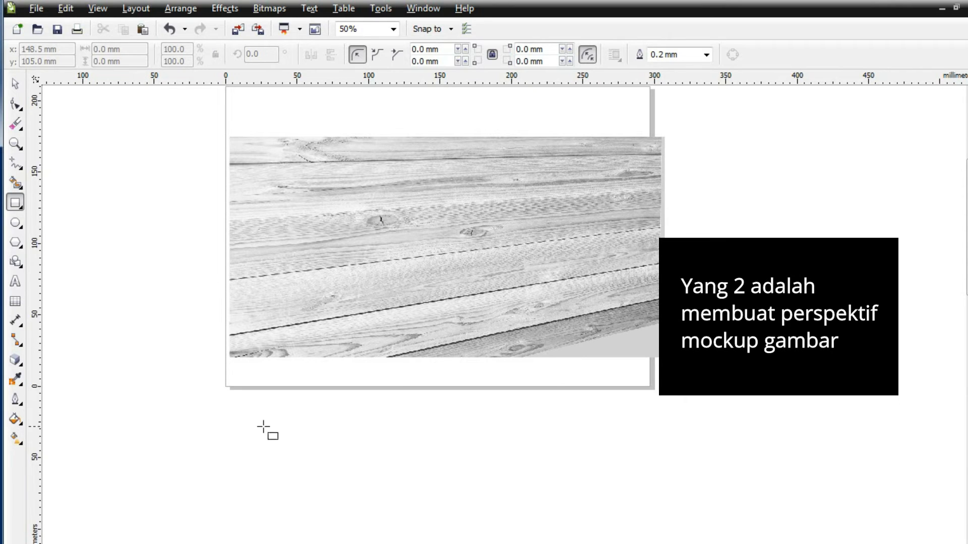
drag(395, 408, 567, 507)
drag(482, 404, 483, 392)
click(16, 419)
click(71, 426)
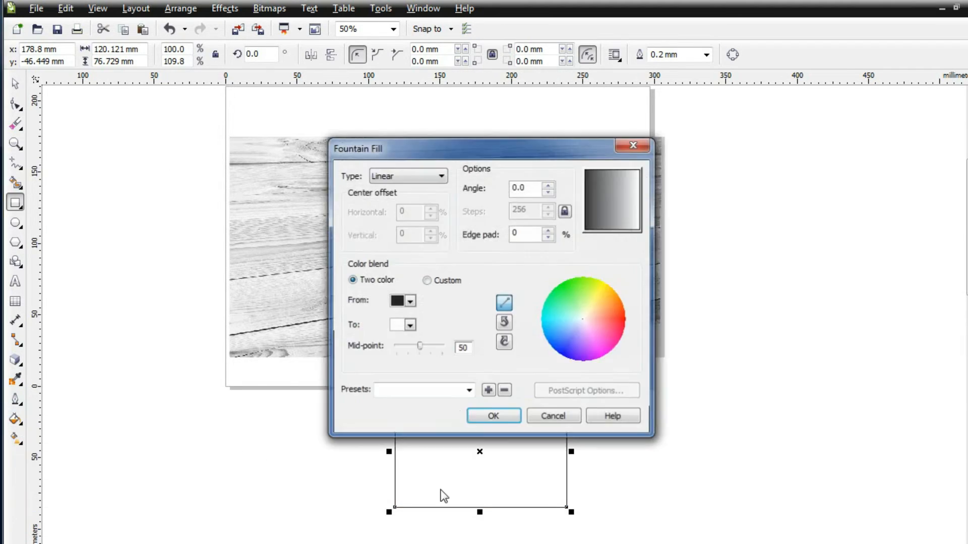
click(493, 415)
Step: Add three intermediate nodes to the rectangle's gradient and set the 51% node to a light grey
click(15, 439)
double_click(439, 452)
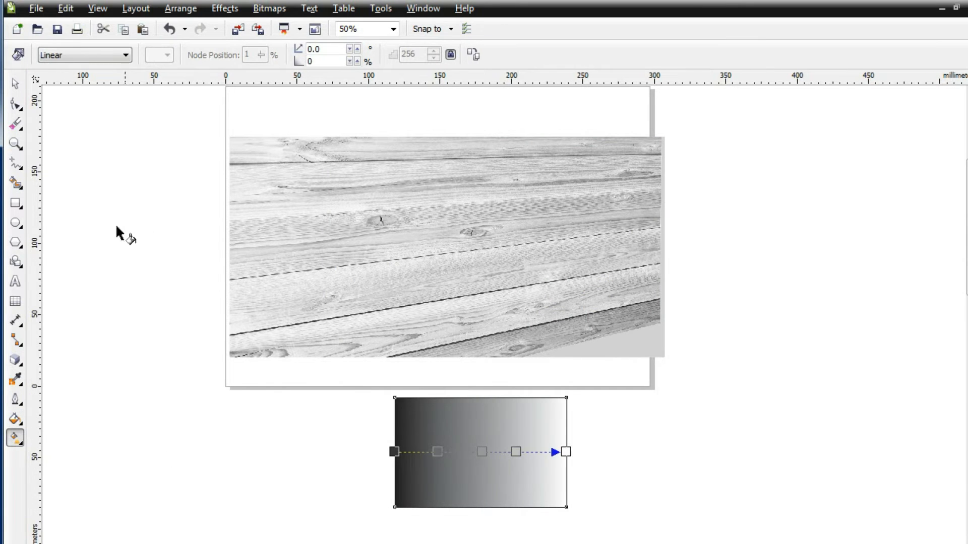
click(481, 451)
click(167, 56)
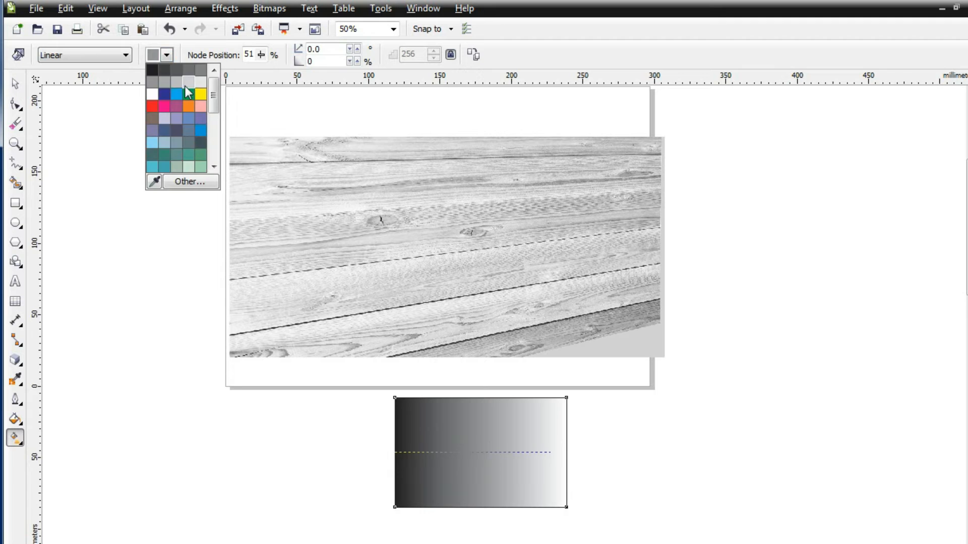
click(188, 82)
Step: Tilt the rectangle's gradient to about 14 degrees with a 7% edge pad and set its end node to dark grey
drag(395, 452, 398, 476)
drag(566, 452, 563, 437)
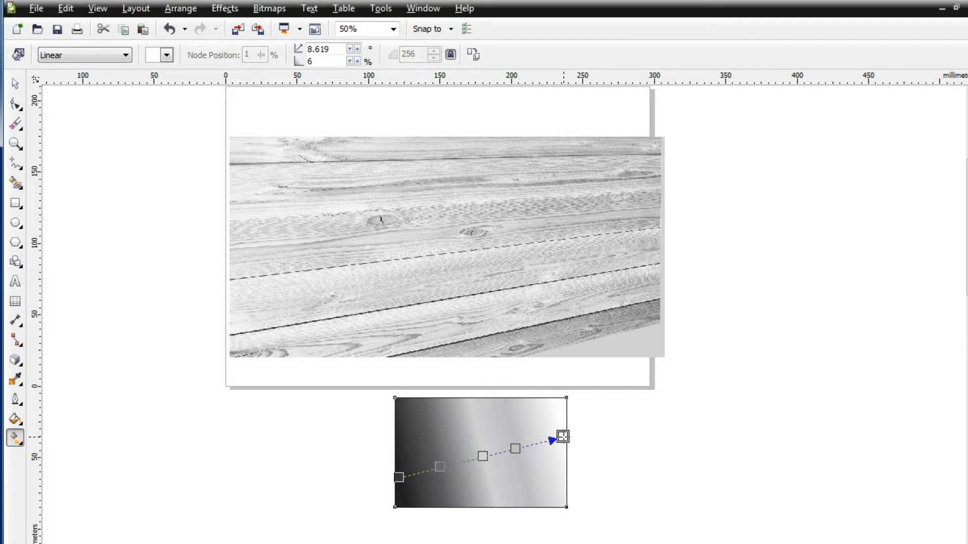
click(167, 56)
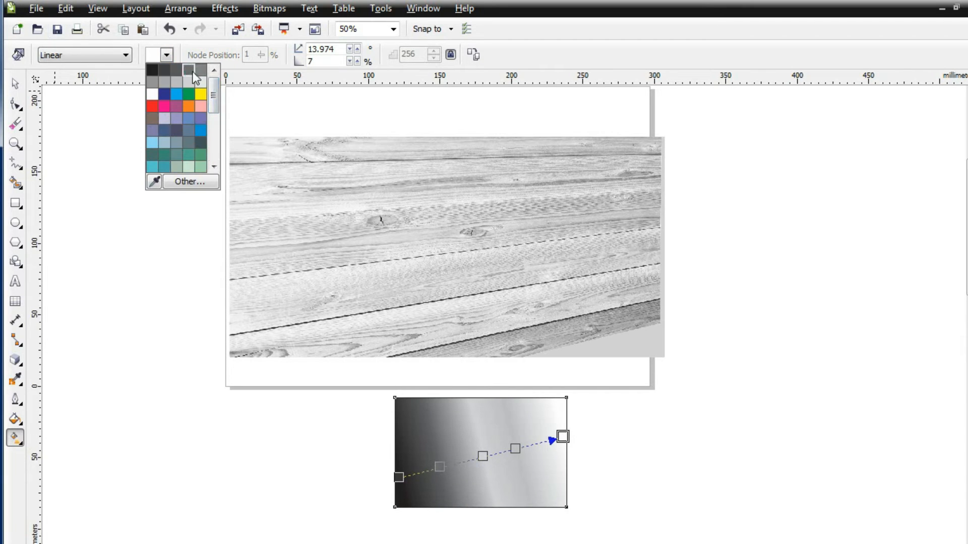
click(192, 72)
Step: Remove the rectangle's outline and set the start node of its gradient to dark grey
key(space)
click(706, 55)
click(670, 68)
click(423, 466)
click(15, 439)
click(166, 55)
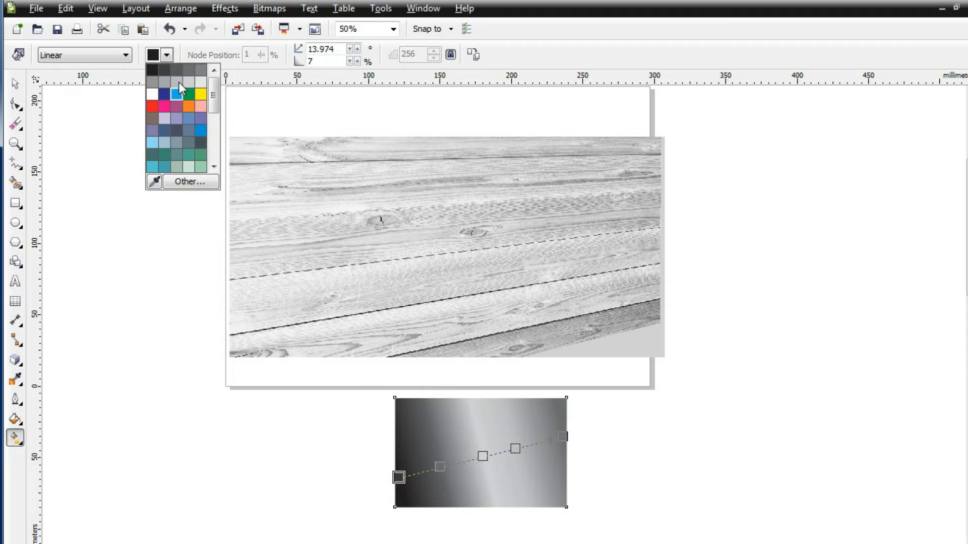
click(176, 69)
key(space)
Step: Round all corners of the gradient rectangle to about 10 mm and move it onto the middle of the wood photo
mouse_move(472, 457)
mouse_down()
mouse_move(455, 304)
mouse_move(453, 456)
mouse_up()
click(19, 128)
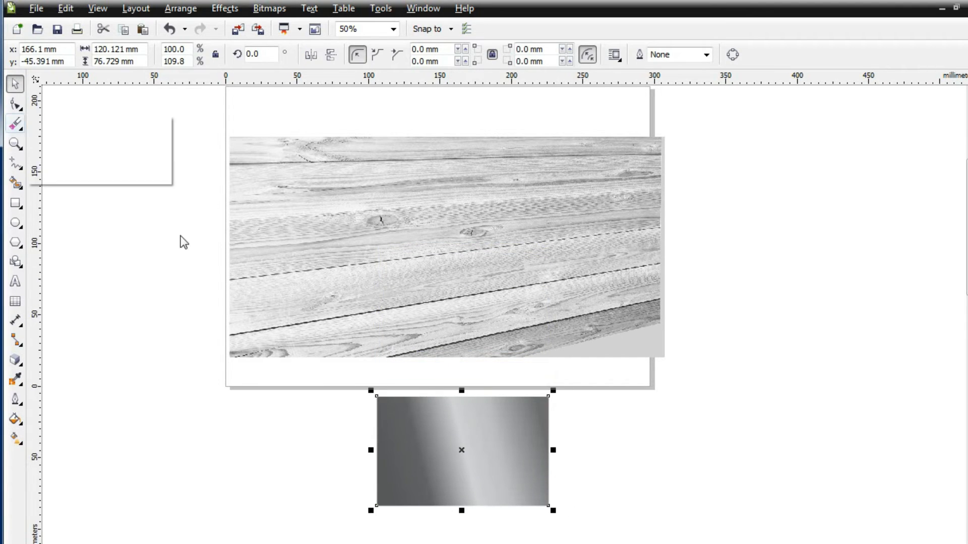
click(14, 103)
drag(377, 397, 376, 408)
click(475, 448)
drag(463, 466, 454, 269)
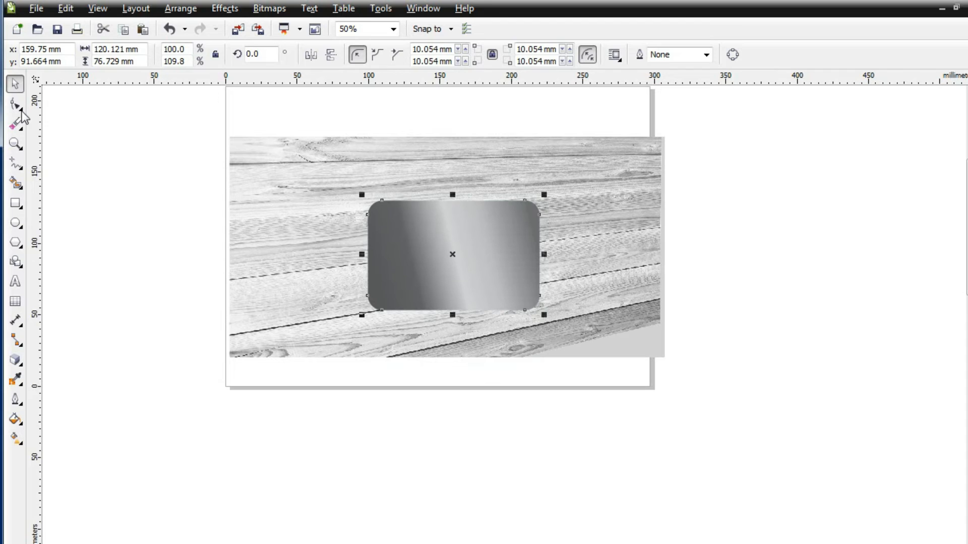
Step: Extend the panel's linear gradient beyond its shape on both ends, tilted about 19.5 degrees with a 1% edge pad
click(17, 105)
click(15, 439)
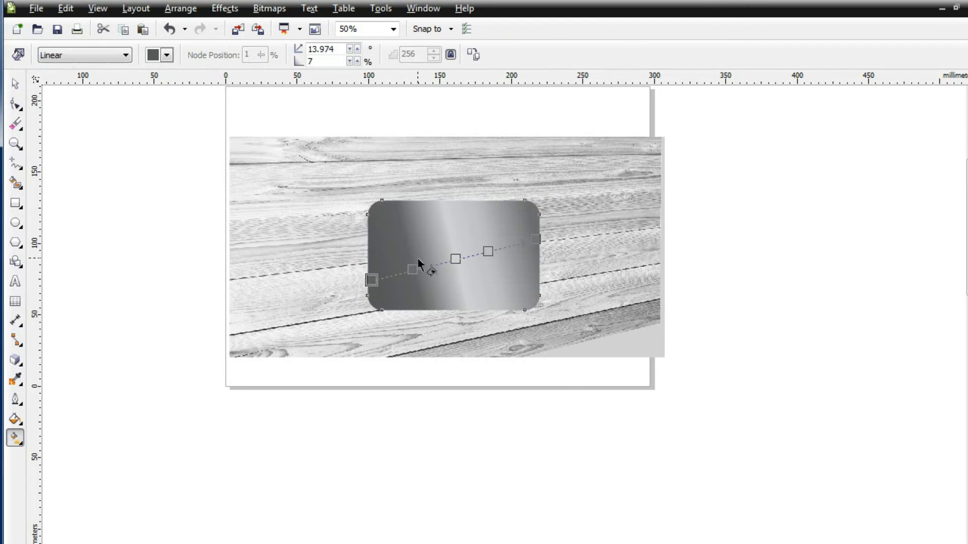
drag(362, 294, 347, 303)
drag(542, 237, 599, 210)
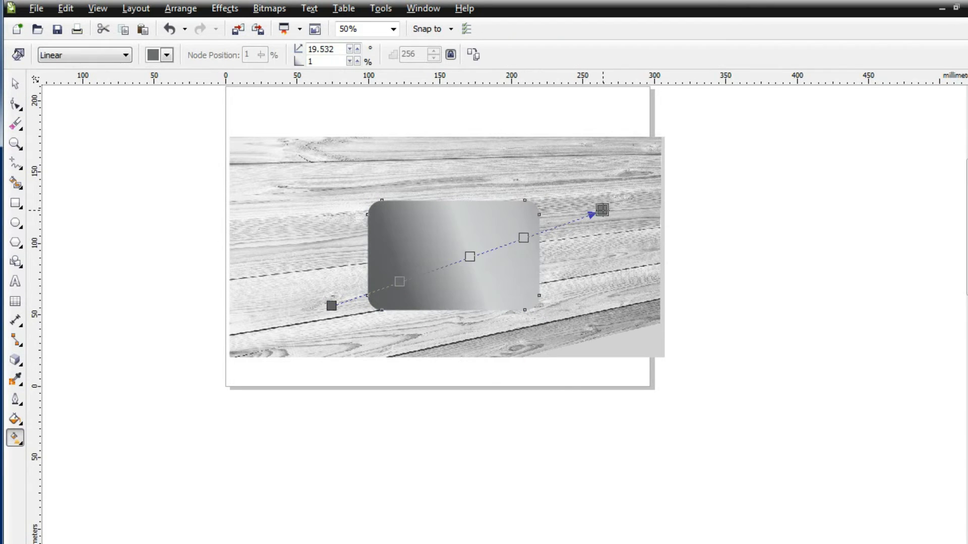
Step: Add perspective to the rounded panel and raise its two right corners so its edges follow the slant of the planks
click(15, 105)
scroll(509, 244, up, 1)
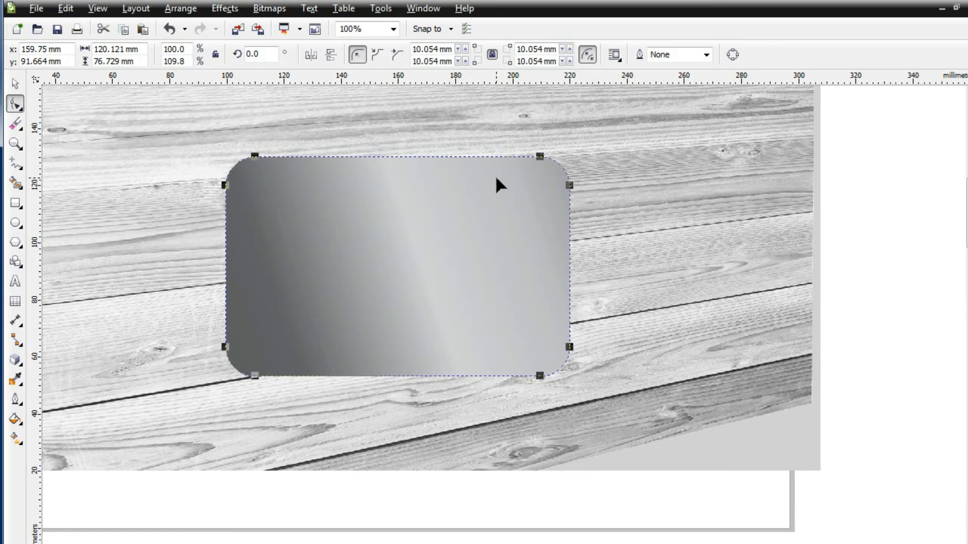
click(180, 8)
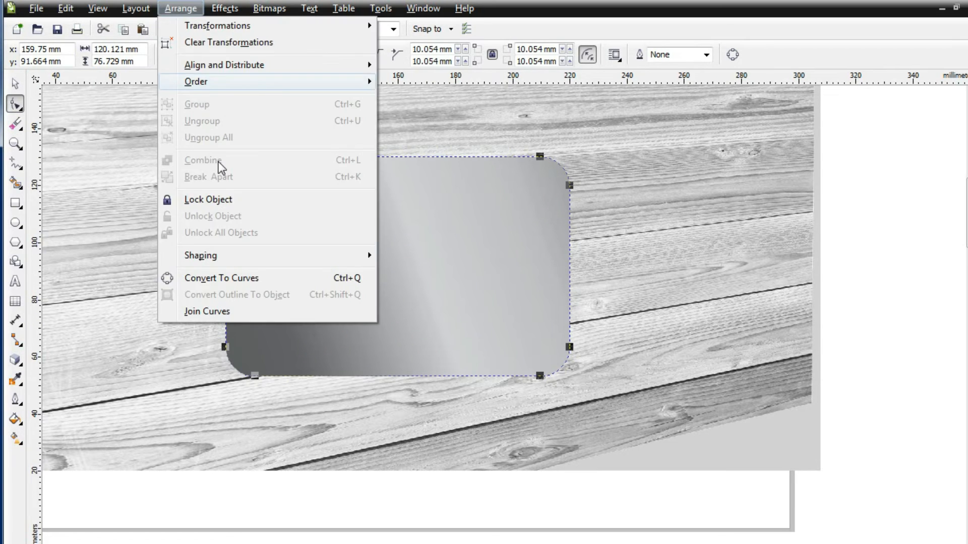
mouse_move(239, 8)
click(250, 204)
mouse_move(576, 125)
mouse_down()
mouse_move(574, 114)
mouse_move(575, 130)
mouse_up()
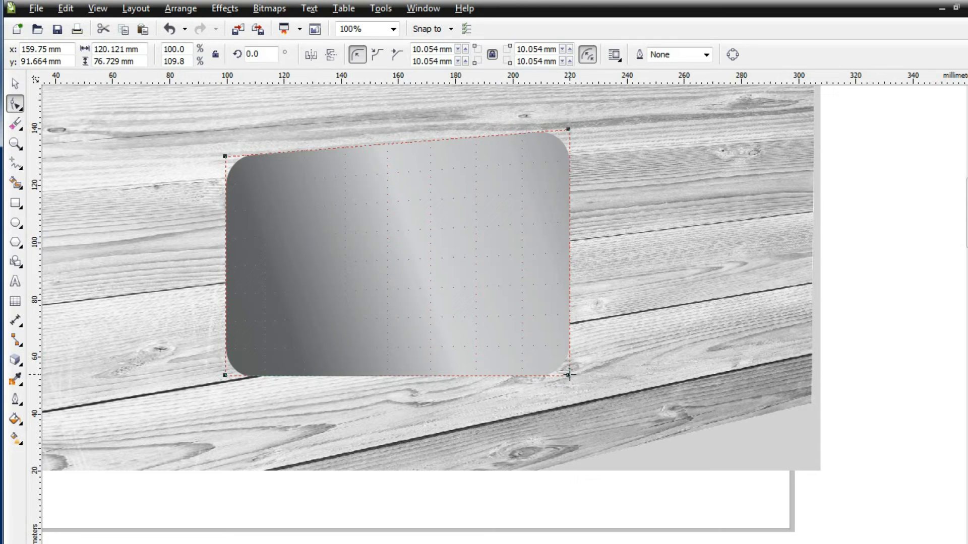
drag(572, 325, 569, 321)
key(space)
scroll(387, 331, down, 1)
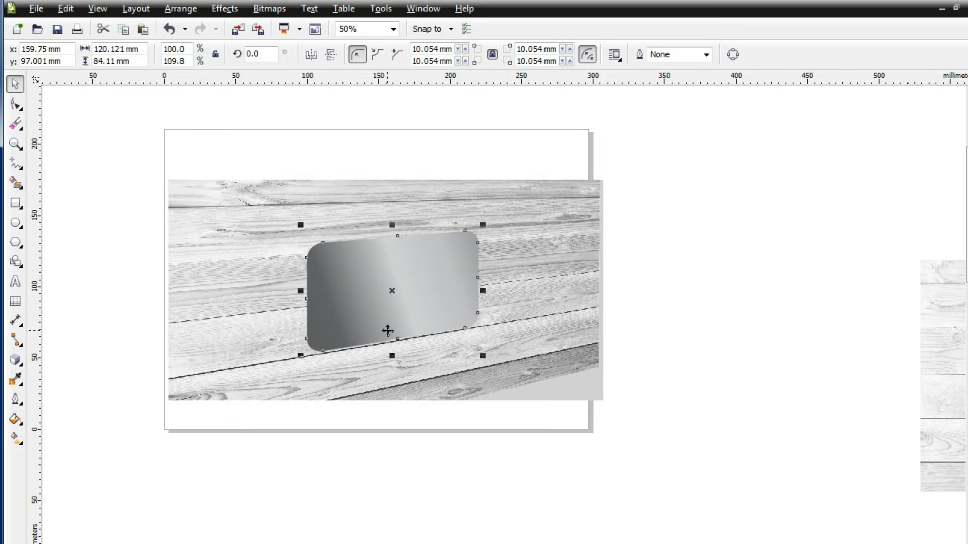
Step: Place a copy of the panel beside the photo and shorten the original's gradient to about 18.6 degrees with a 6% edge pad
drag(380, 303, 680, 234)
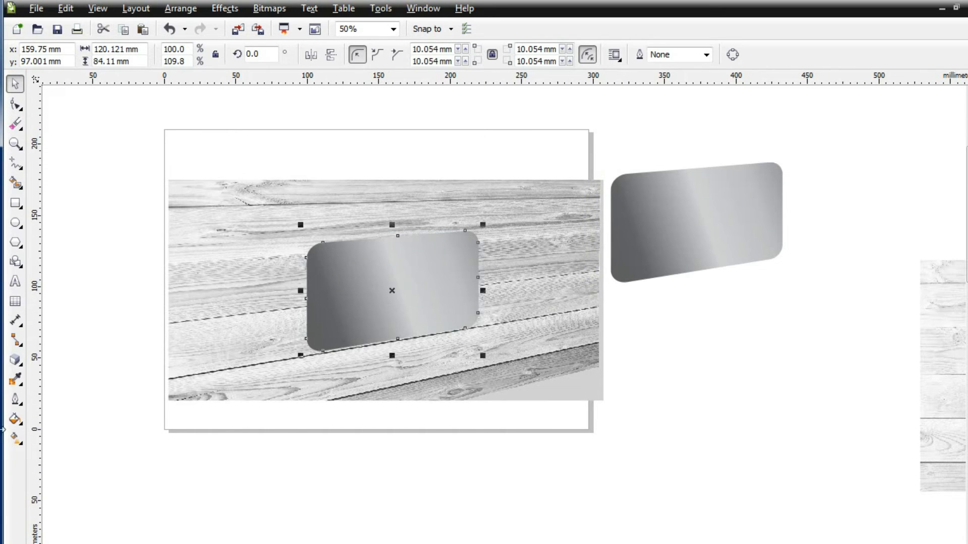
click(15, 438)
drag(530, 263, 477, 279)
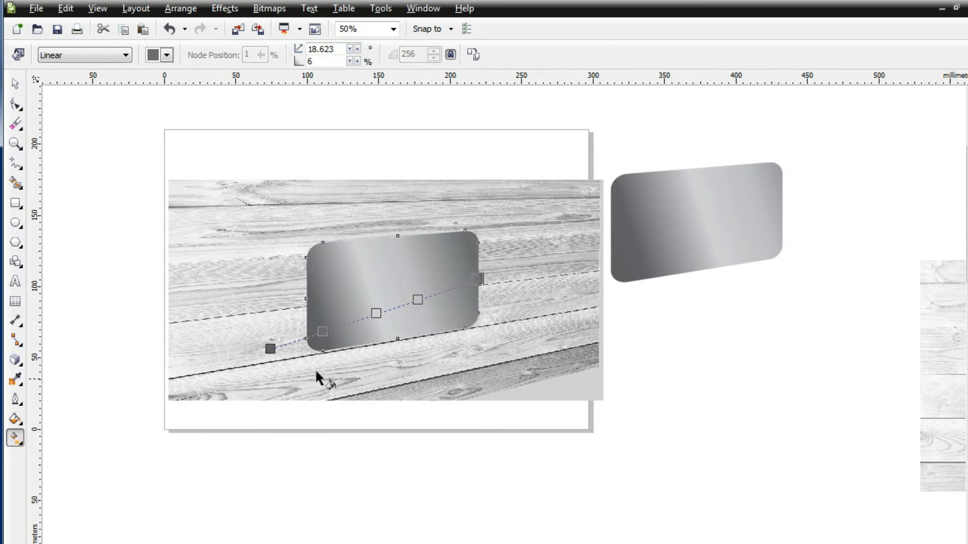
key(space)
Step: Extrude the panel with the Extrude Bottom Left preset at depth 8 and move its vanishing point so a thin side shows on the left
click(15, 360)
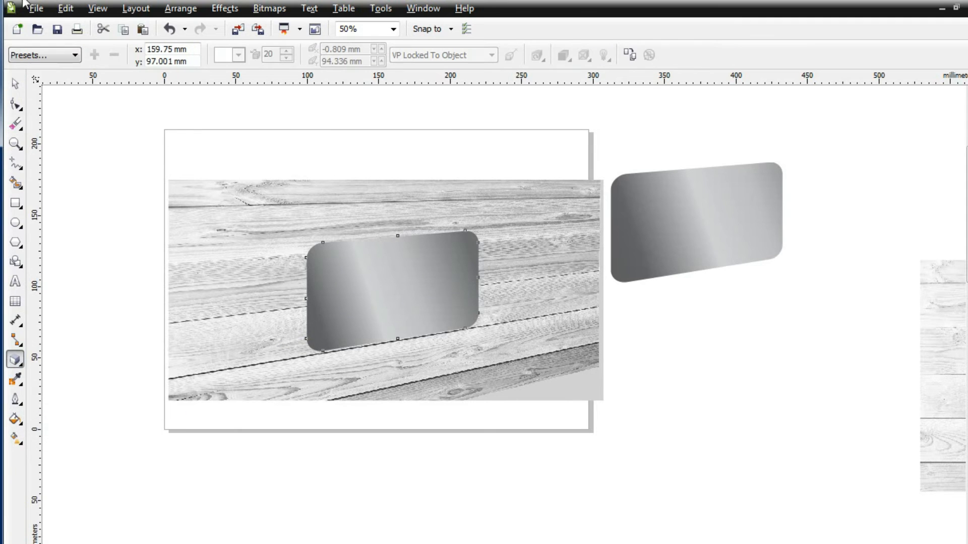
click(44, 55)
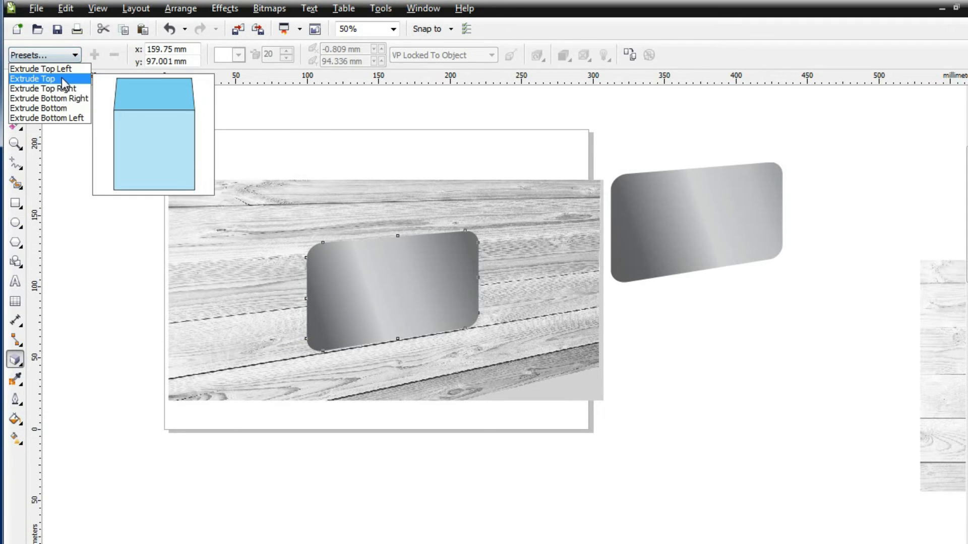
click(73, 118)
scroll(252, 384, down, 4)
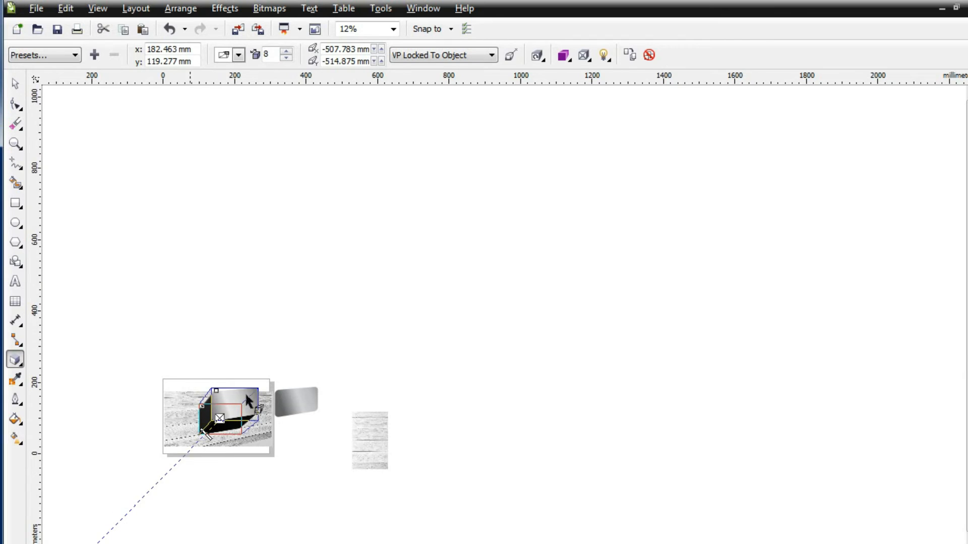
scroll(857, 524, down, 2)
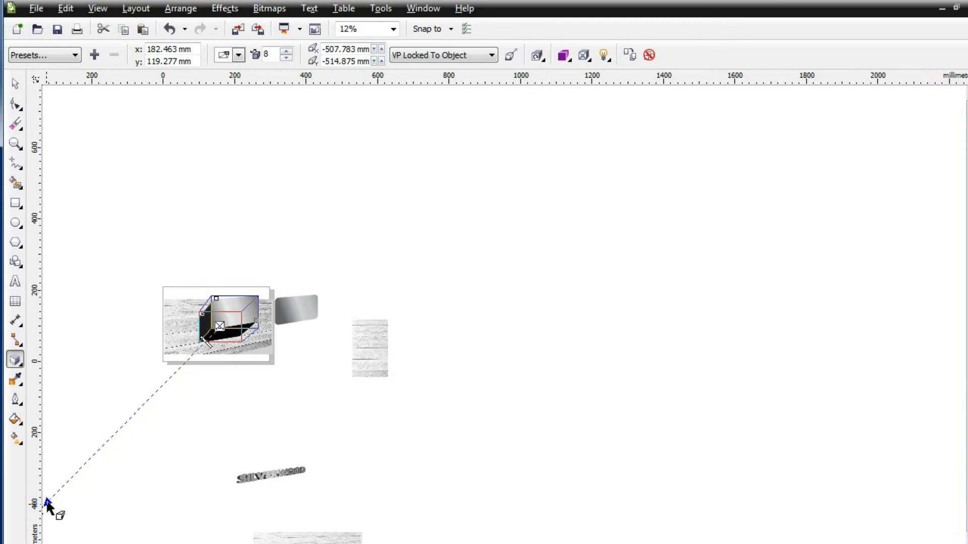
scroll(204, 539, left, 2)
drag(131, 511, 183, 239)
scroll(291, 343, up, 4)
click(15, 84)
click(97, 172)
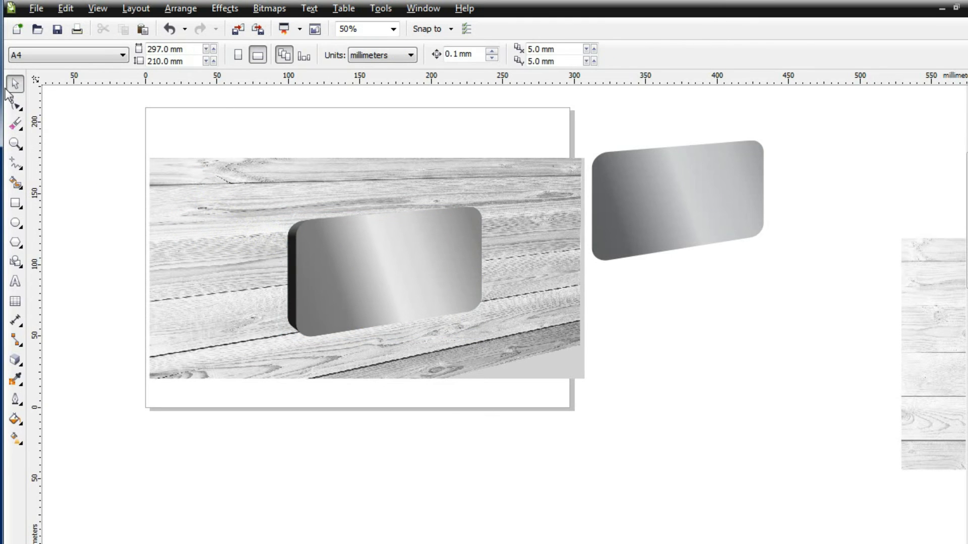
Step: Fill the panel copy with black and convert it to a 300 dpi RGB bitmap with a transparent background
click(610, 190)
click(19, 422)
click(63, 418)
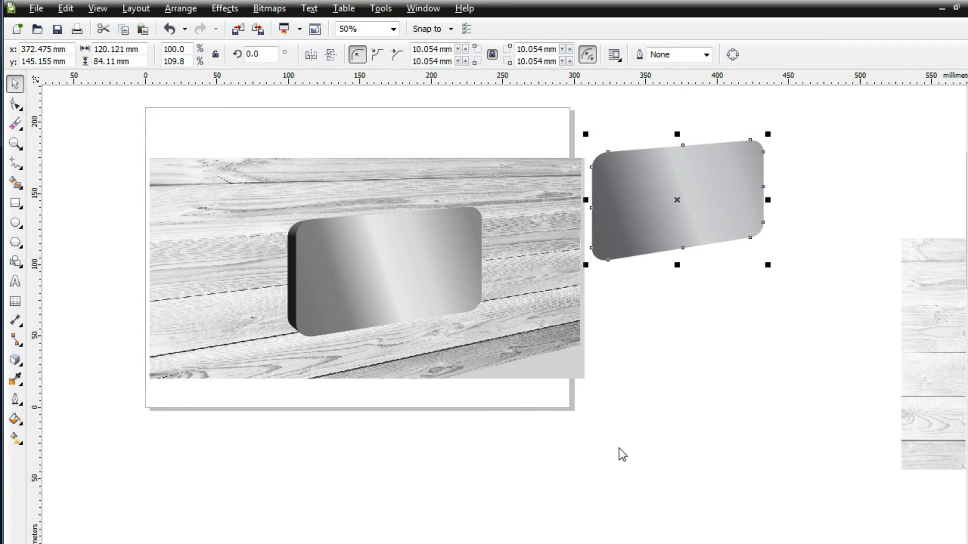
key(Return)
click(270, 9)
click(312, 26)
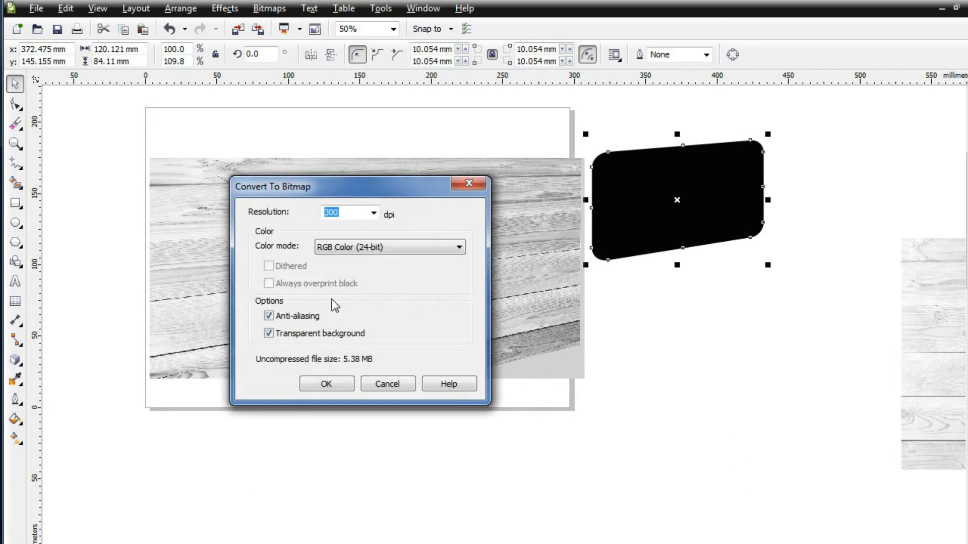
click(324, 382)
Step: Apply a Gaussian blur with a 24-pixel radius to the black bitmap
click(270, 8)
mouse_move(399, 339)
click(442, 357)
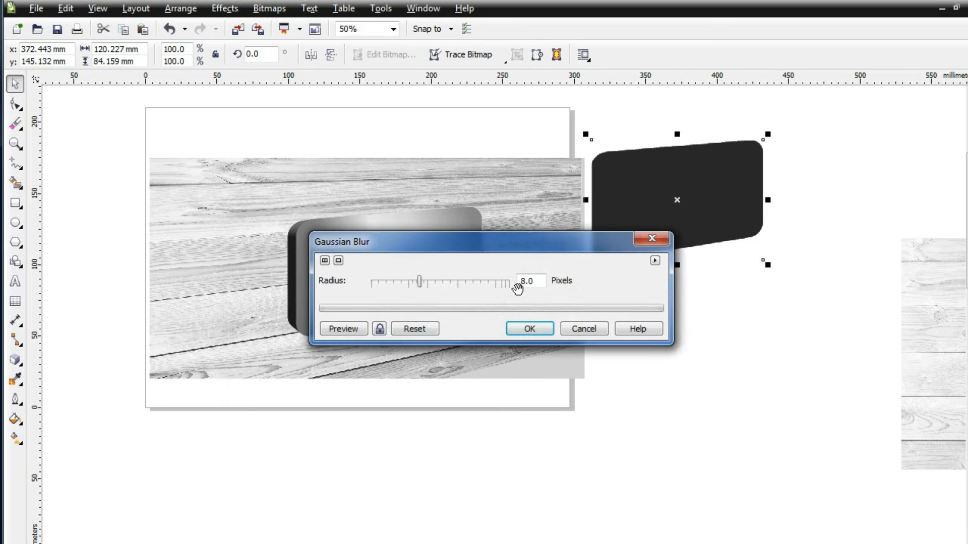
click(439, 283)
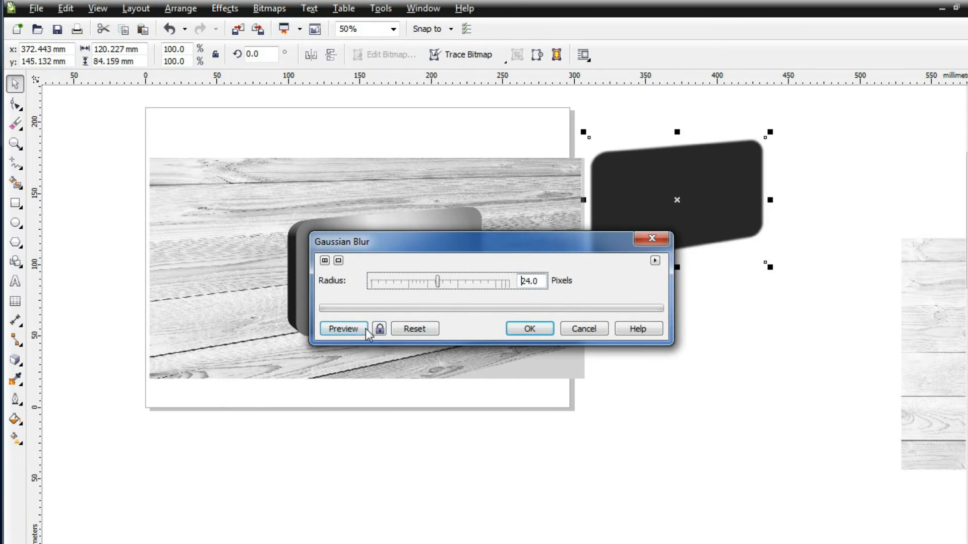
click(530, 329)
Step: Order the blurred black bitmap behind the extruded panel
right_click(677, 208)
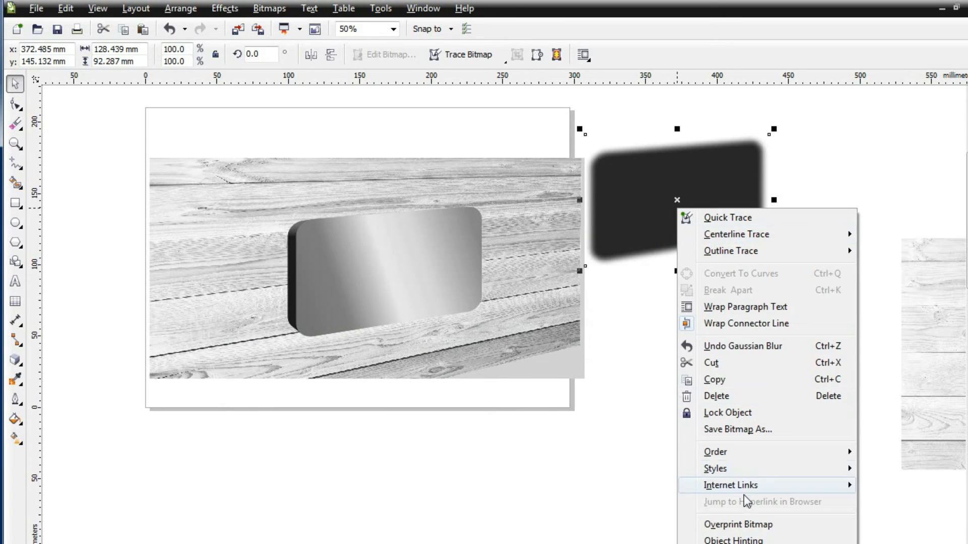
mouse_move(715, 452)
click(505, 357)
click(304, 283)
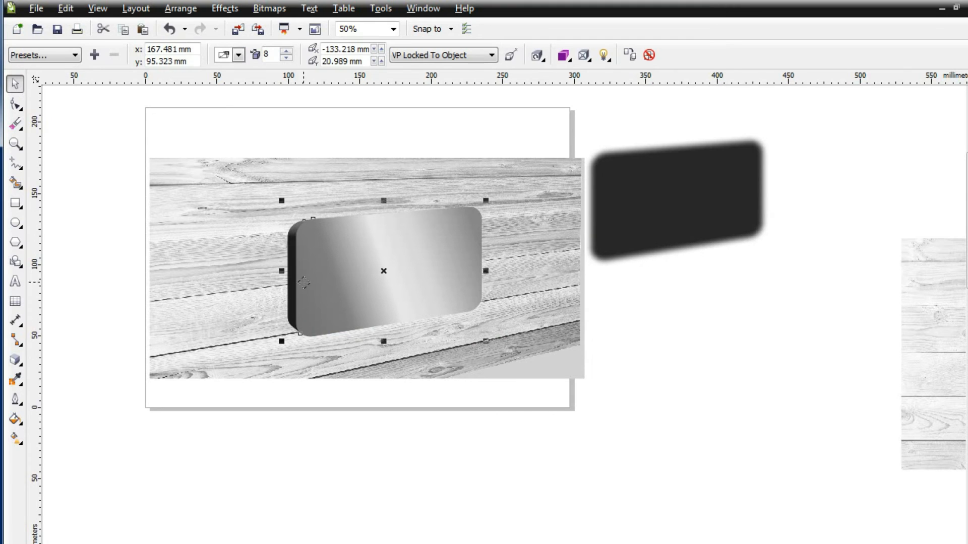
Step: Adjust the vanishing point of the panel's extrusion slightly
click(13, 367)
drag(190, 237, 192, 198)
click(15, 84)
click(84, 127)
Step: Move the blurred shadow behind the panel and nudge it so it shows along the panel's left and lower edges
drag(692, 221, 334, 315)
key(Down)
key(Down)
key(Up)
key(Up)
key(Up)
key(Up)
key(Up)
key(Up)
key(Up)
click(104, 316)
Step: Draw a three-sided polygon about 29 by 20 mm below the page
click(19, 207)
click(19, 245)
click(68, 242)
drag(361, 460, 404, 497)
click(16, 419)
click(71, 422)
key(Escape)
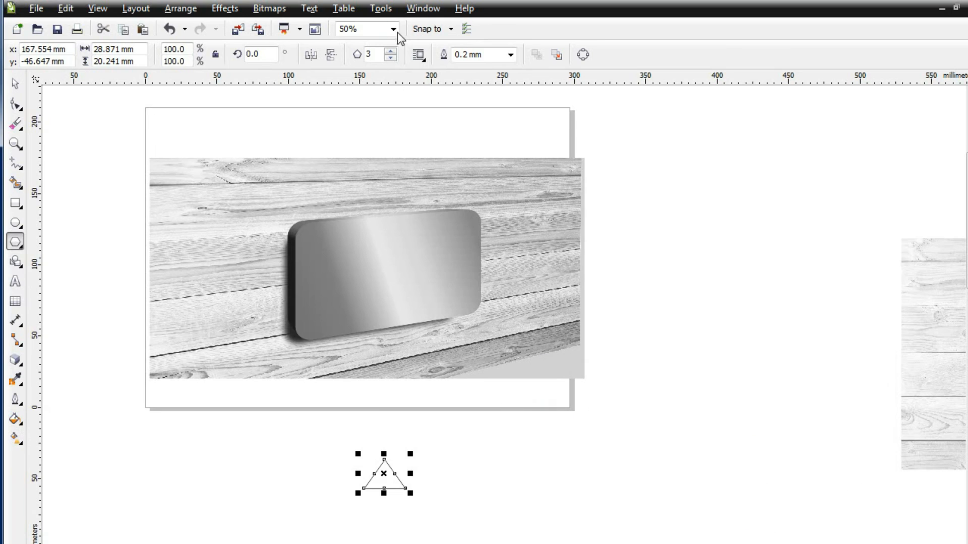
Step: Rotate the triangle to 270 degrees, enlarge it to about 31 by 49 mm and place it beside the photo
key(space)
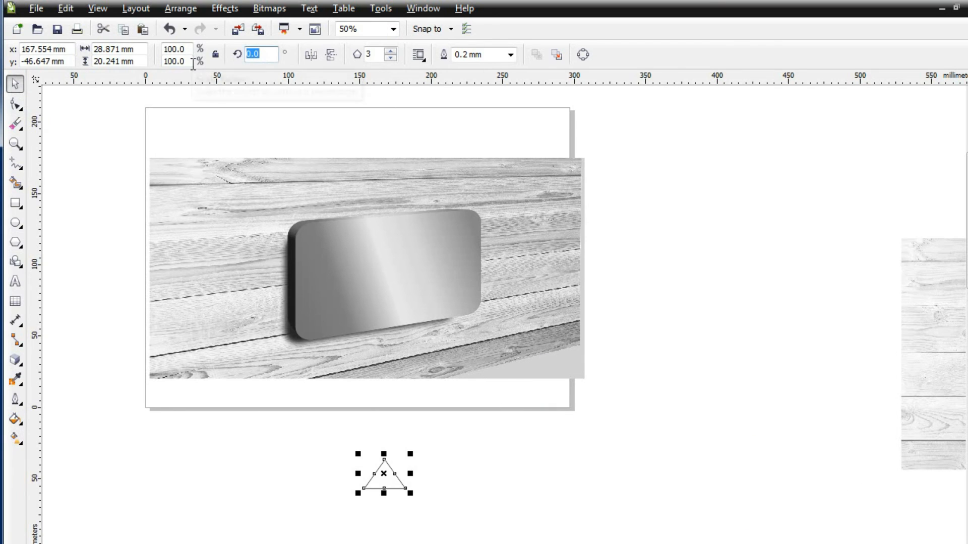
text(0)
key(Return)
Step: Fill the triangle with white, remove its outline and move it onto the panel
click(511, 55)
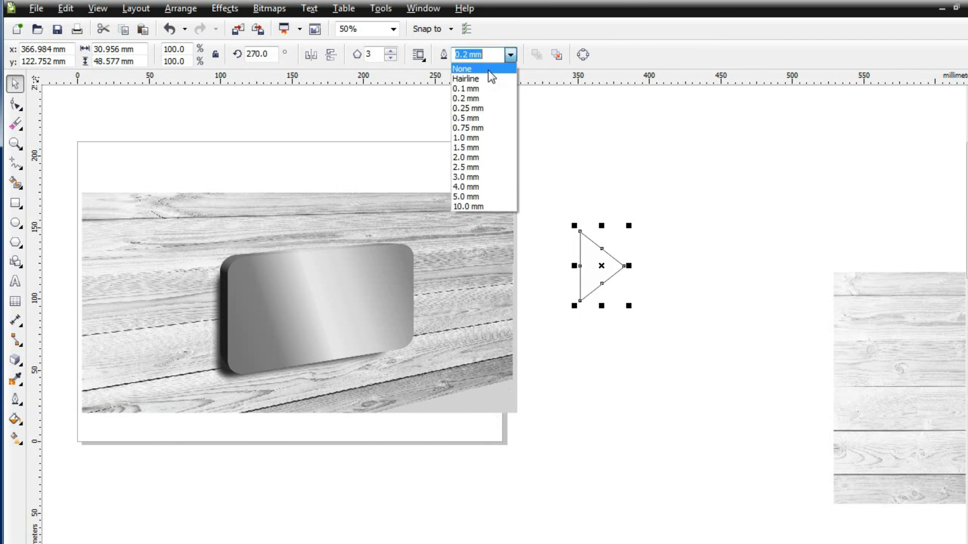
click(488, 69)
drag(595, 266, 329, 304)
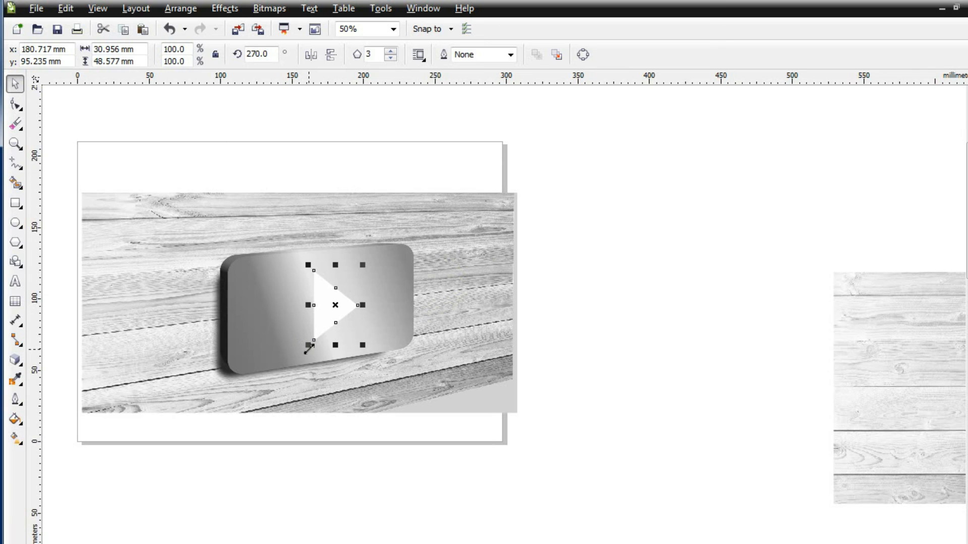
Step: Extrude the triangle toward the upper left and give the extrusion's sides a light grey colour
click(16, 359)
click(74, 55)
drag(312, 301, 301, 284)
drag(301, 284, 290, 281)
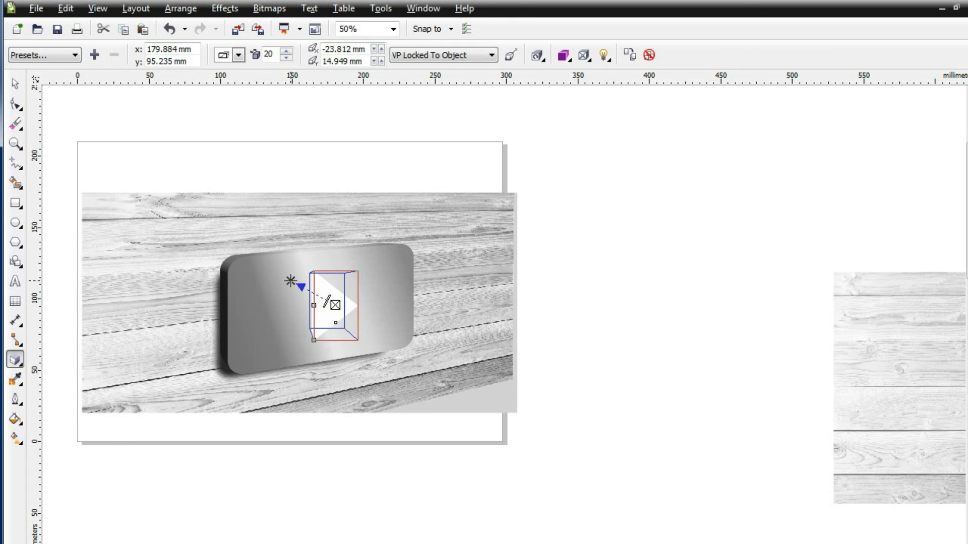
click(563, 55)
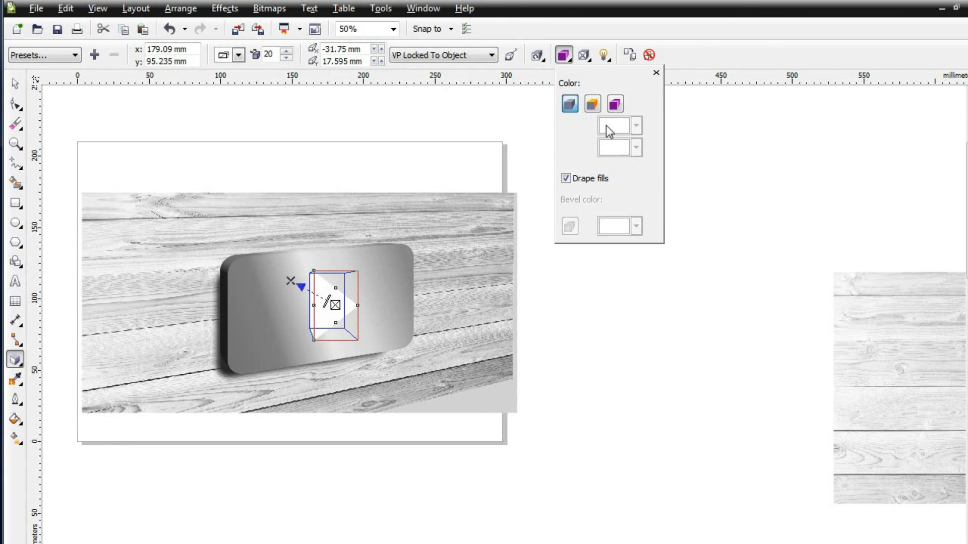
click(620, 131)
click(627, 146)
click(469, 165)
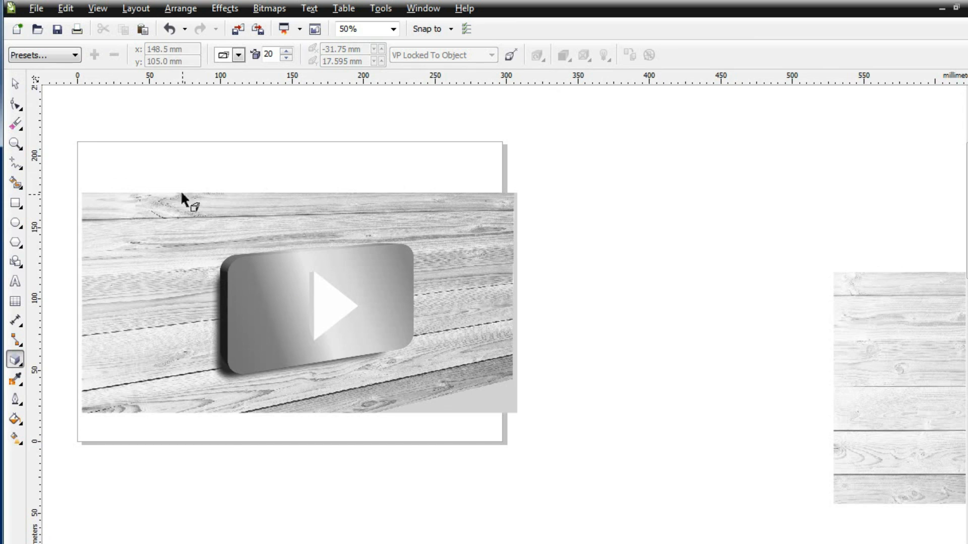
Step: Deepen the triangle's extrusion and move its vanishing point further toward the panel's upper left
scroll(177, 241, up, 2)
click(446, 359)
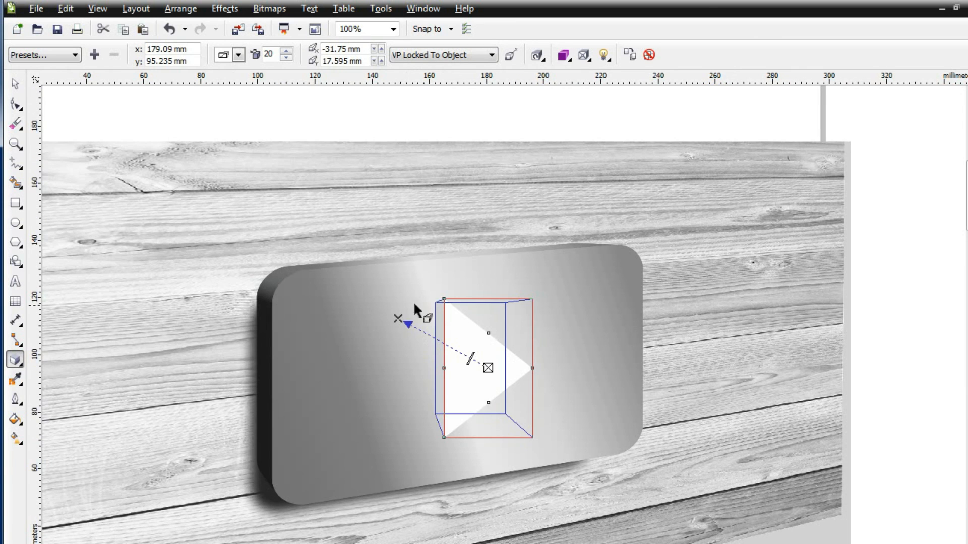
mouse_move(470, 359)
mouse_down()
mouse_move(460, 354)
mouse_move(468, 361)
mouse_up()
drag(409, 316, 374, 276)
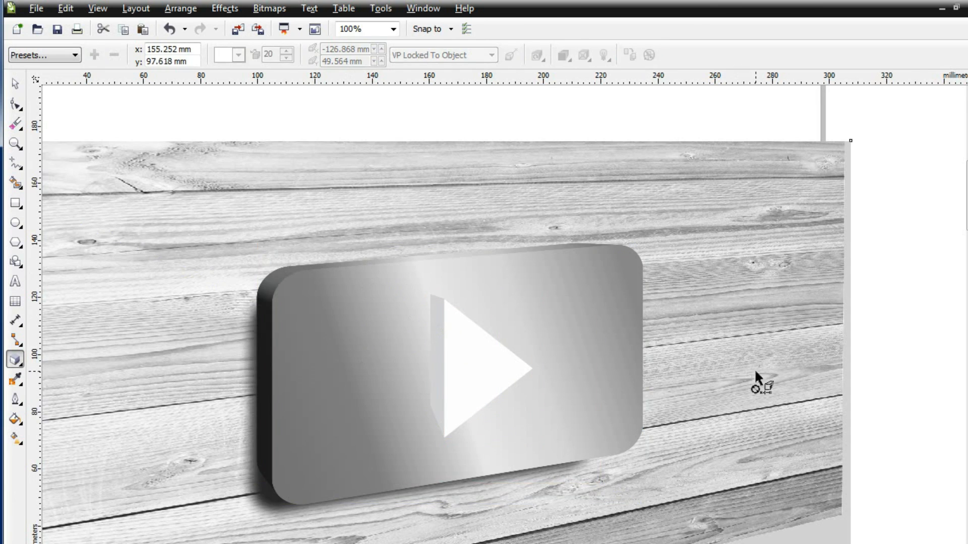
Step: Try the Extrude Top Left preset on the triangle
scroll(754, 368, down, 2)
click(74, 55)
click(56, 65)
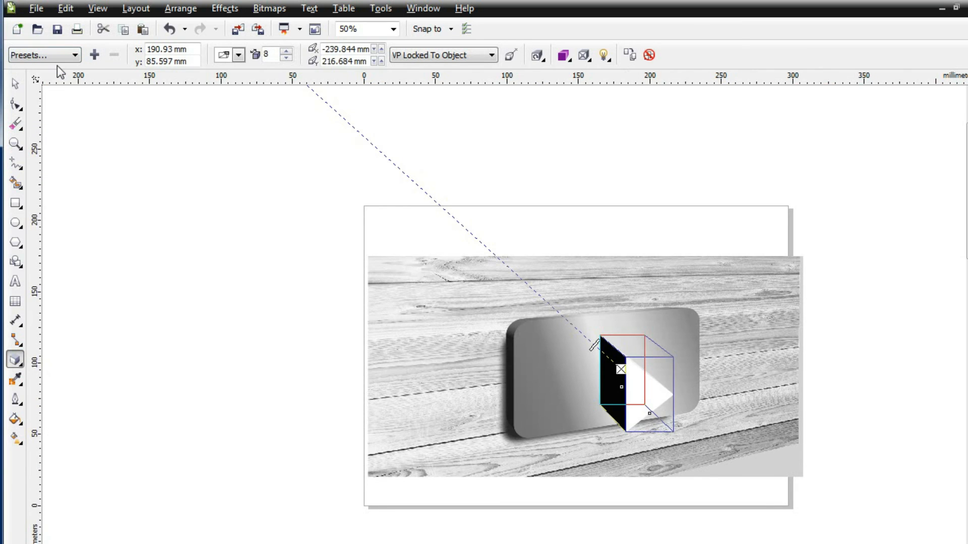
key(ctrl+z)
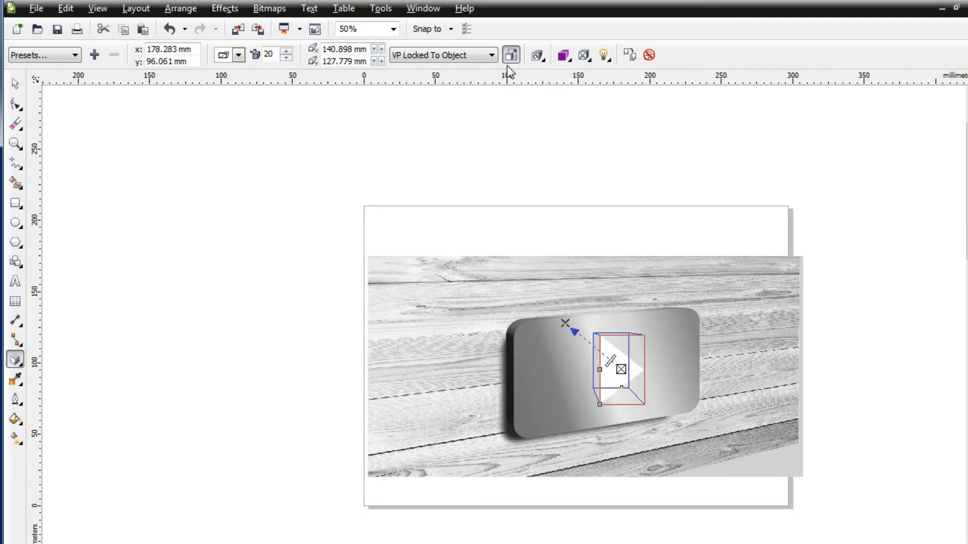
Step: Lock the triangle's vanishing point to the page, move it to about 131, 131 mm and reduce the extrusion depth to 8
click(452, 55)
click(446, 70)
mouse_move(565, 323)
mouse_down()
mouse_move(553, 303)
mouse_move(566, 312)
mouse_up()
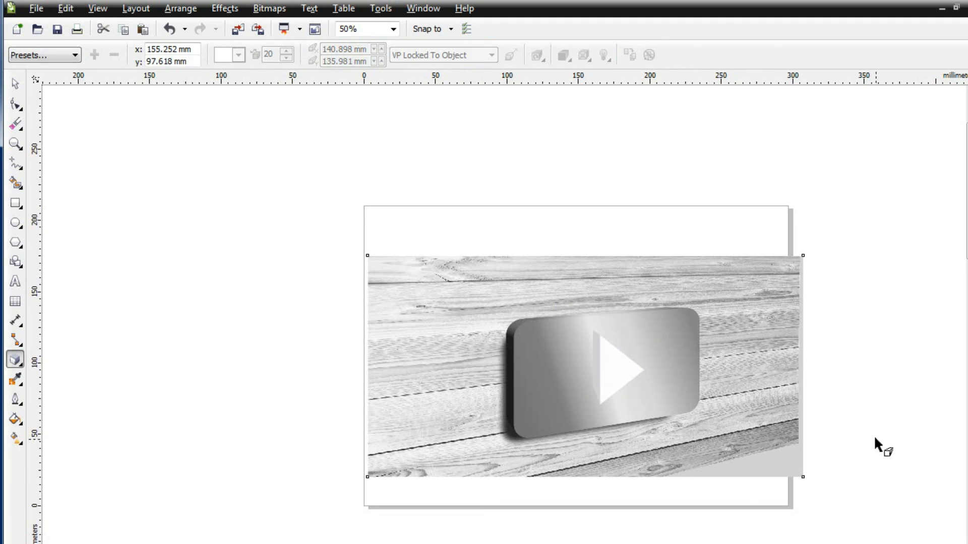
scroll(875, 444, up, 1)
drag(254, 184, 225, 198)
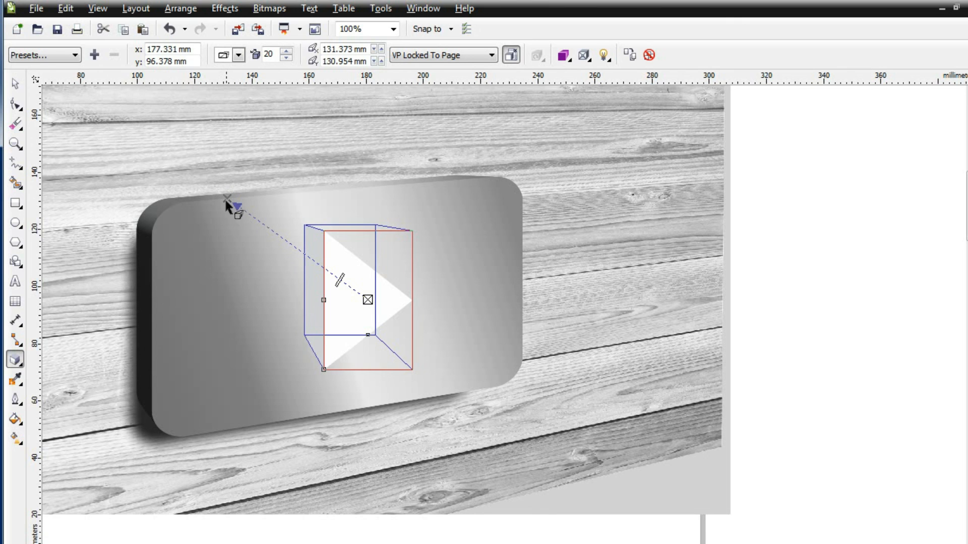
drag(341, 280, 359, 290)
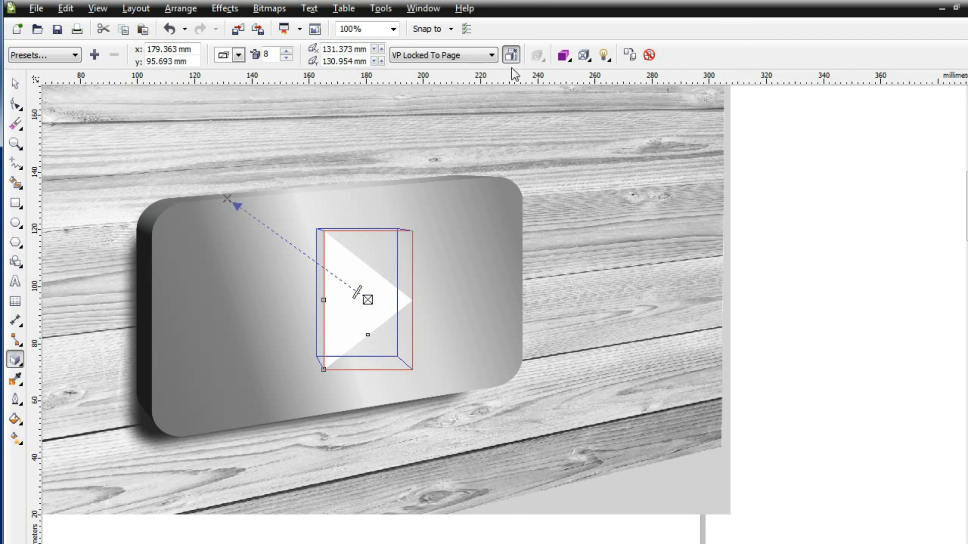
Step: Set the triangle's extrusion to a darker grey colour
click(563, 57)
click(635, 125)
click(603, 143)
click(339, 162)
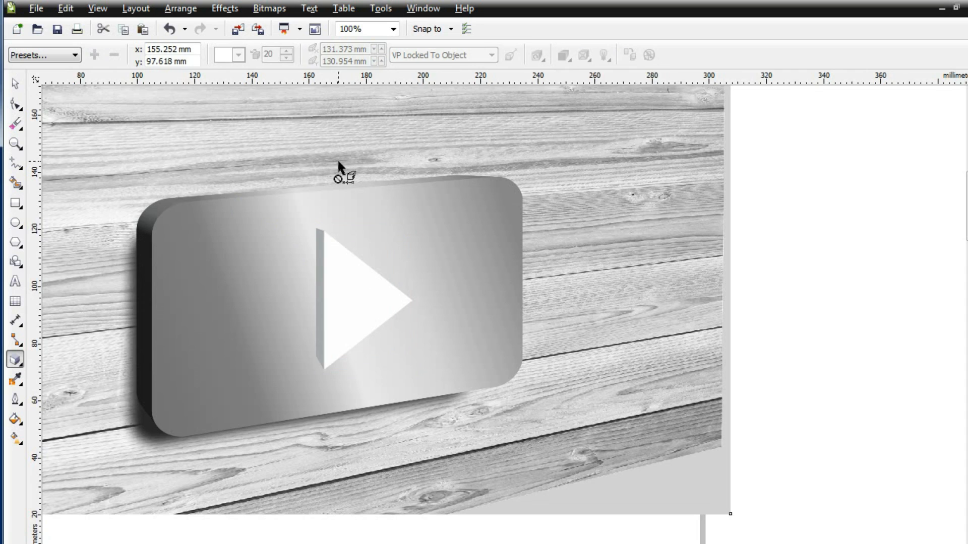
Step: Scale the extruded triangle down to about 18 by 28 mm and move it to the middle of the panel
scroll(582, 258, down, 1)
click(805, 252)
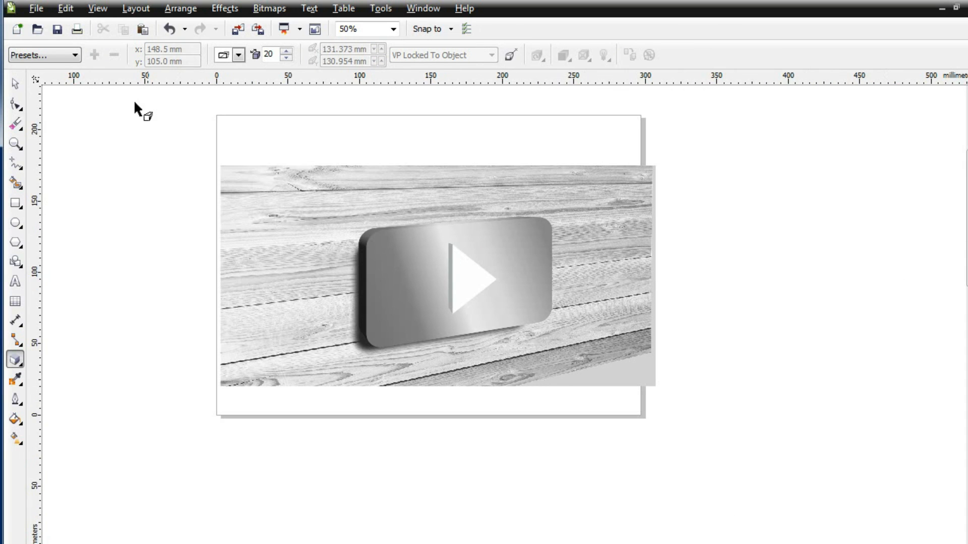
click(15, 83)
click(482, 276)
drag(499, 241, 481, 271)
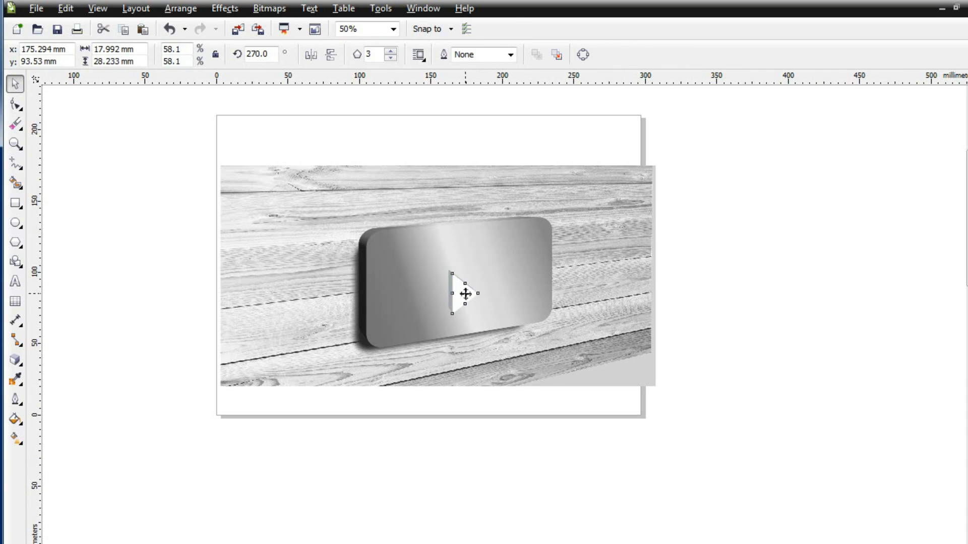
click(834, 302)
Step: Try to move the extruded SILVERWOOD lettering onto the panel, and undo the move
scroll(840, 301, down, 1)
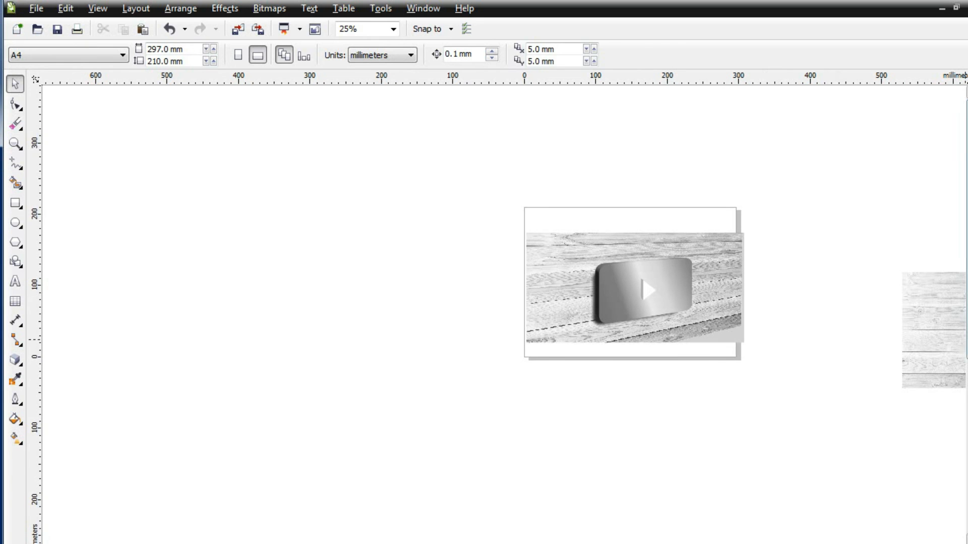
scroll(870, 471, down, 1)
click(738, 521)
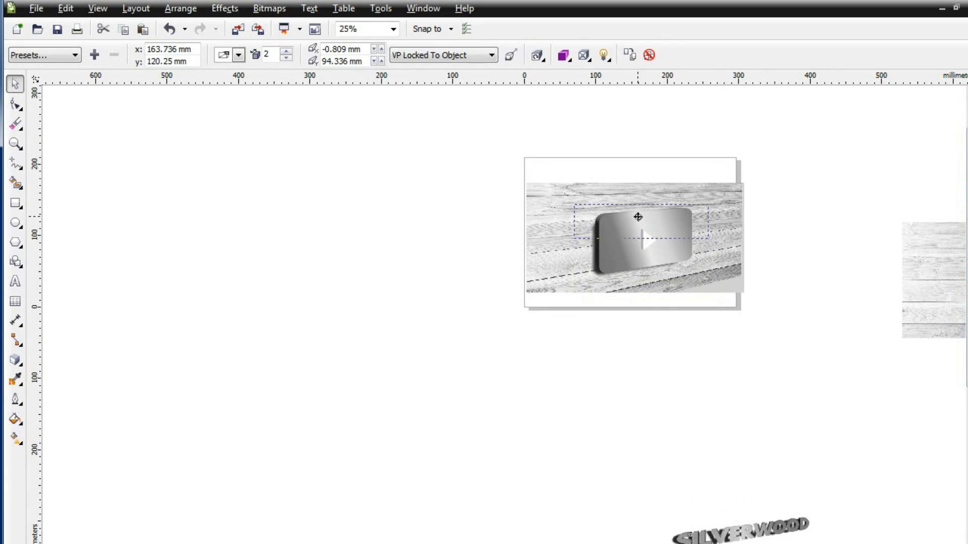
drag(640, 269, 647, 290)
key(ctrl+z)
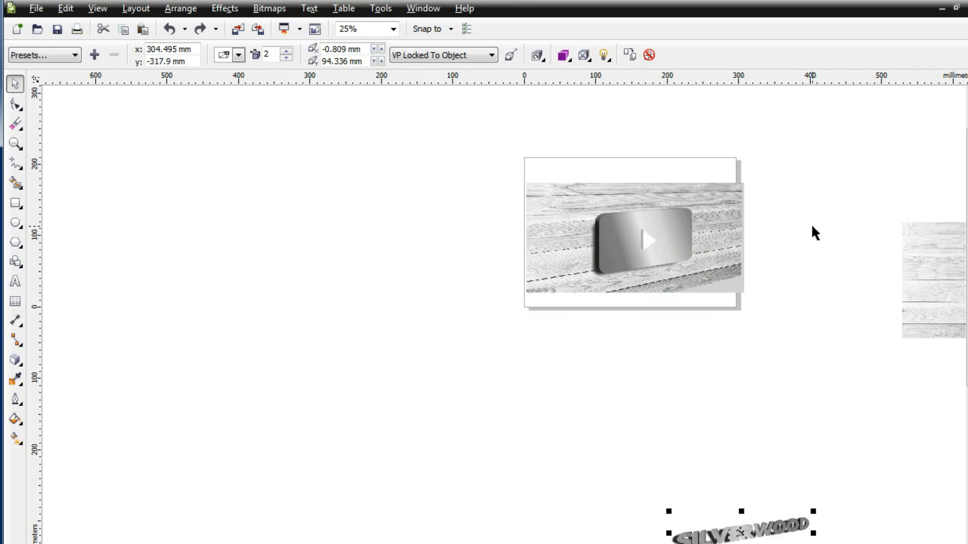
click(836, 189)
scroll(836, 188, up, 2)
scroll(700, 315, left, 5)
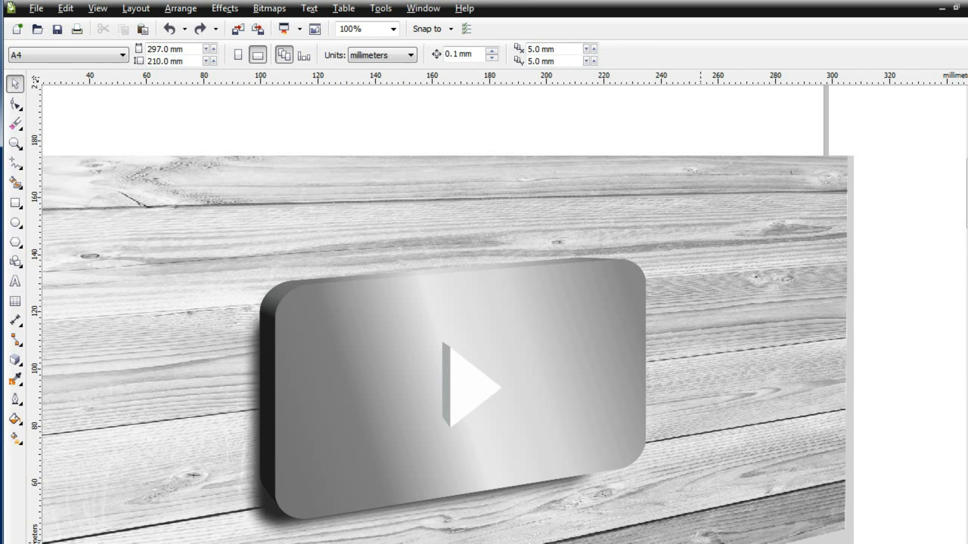